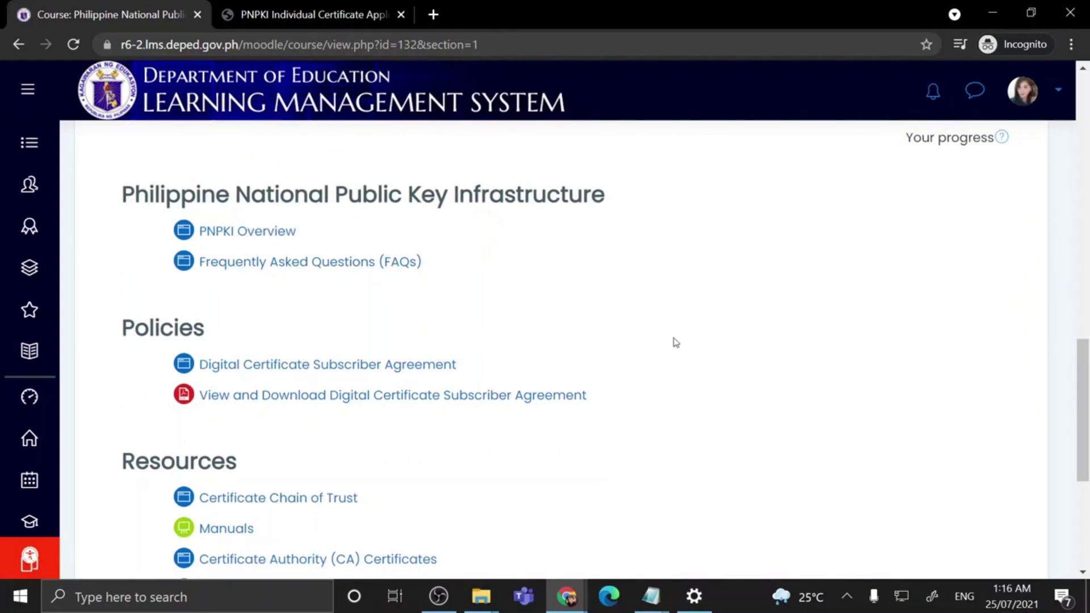
Step: Download the fillable PNPKI application form PDF to the Desktop, then return to the course ACTIVITIES section
{"action": "scroll", "coordinate": [661, 295], "scroll_direction": "down", "scroll_amount": 5}
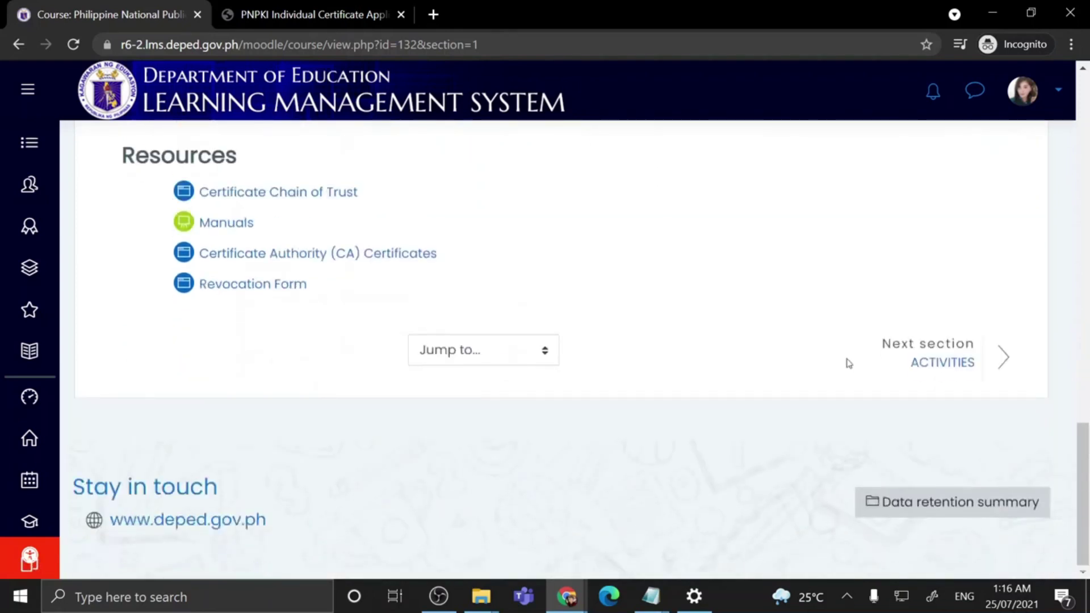
{"action": "left_click", "coordinate": [937, 361]}
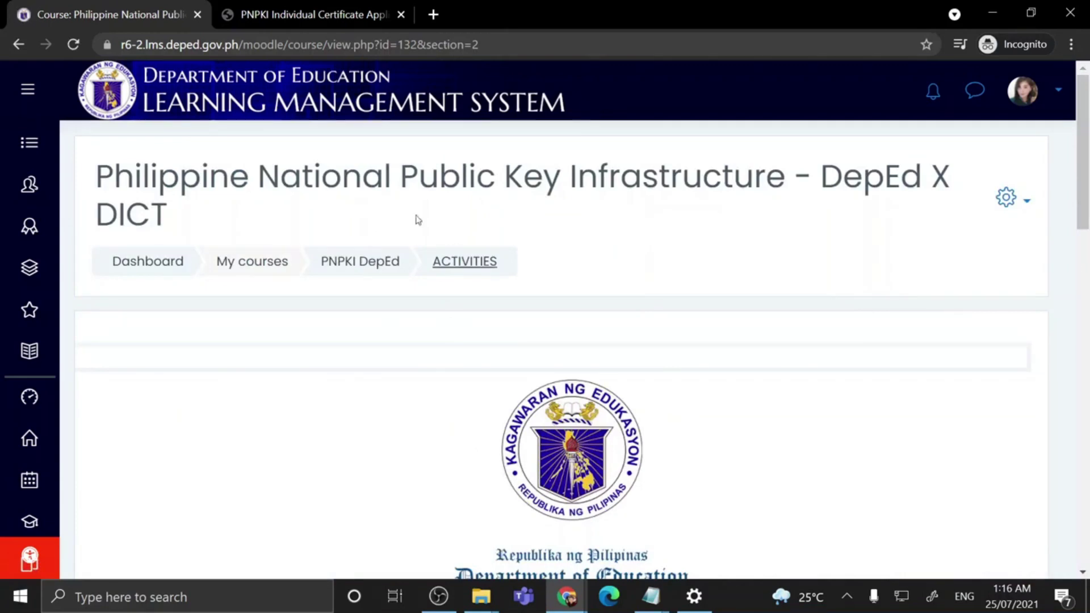
{"action": "left_click", "coordinate": [288, 17]}
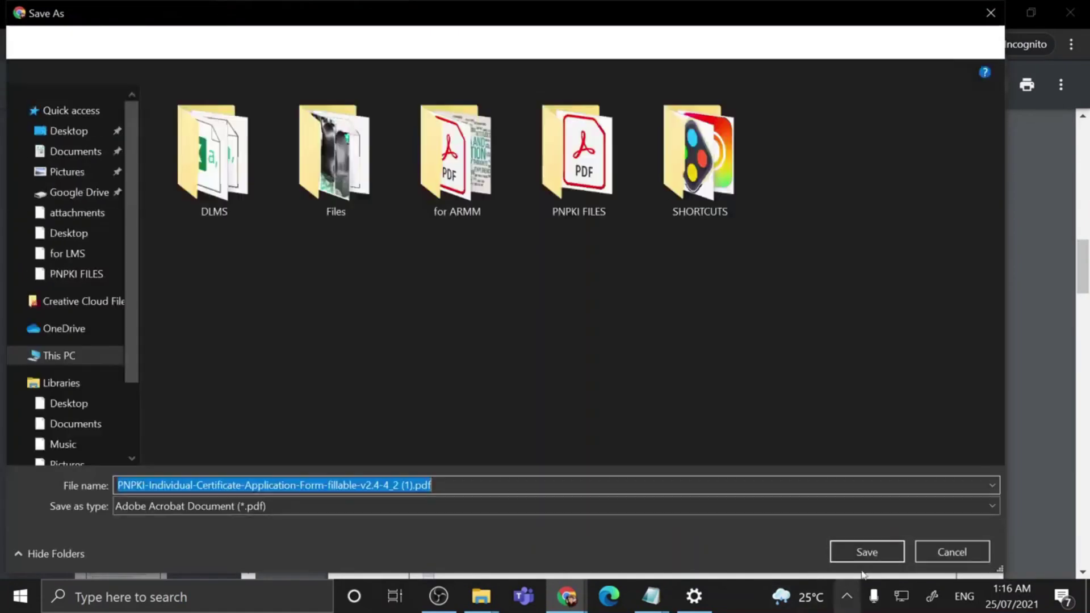
{"action": "left_click", "coordinate": [867, 551]}
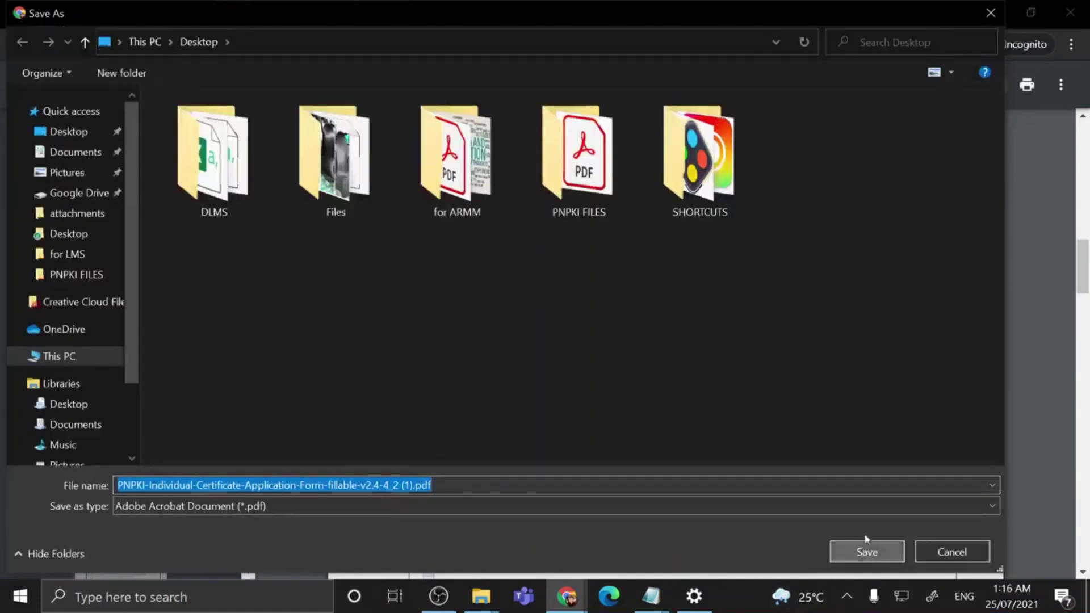
{"action": "left_click", "coordinate": [867, 552]}
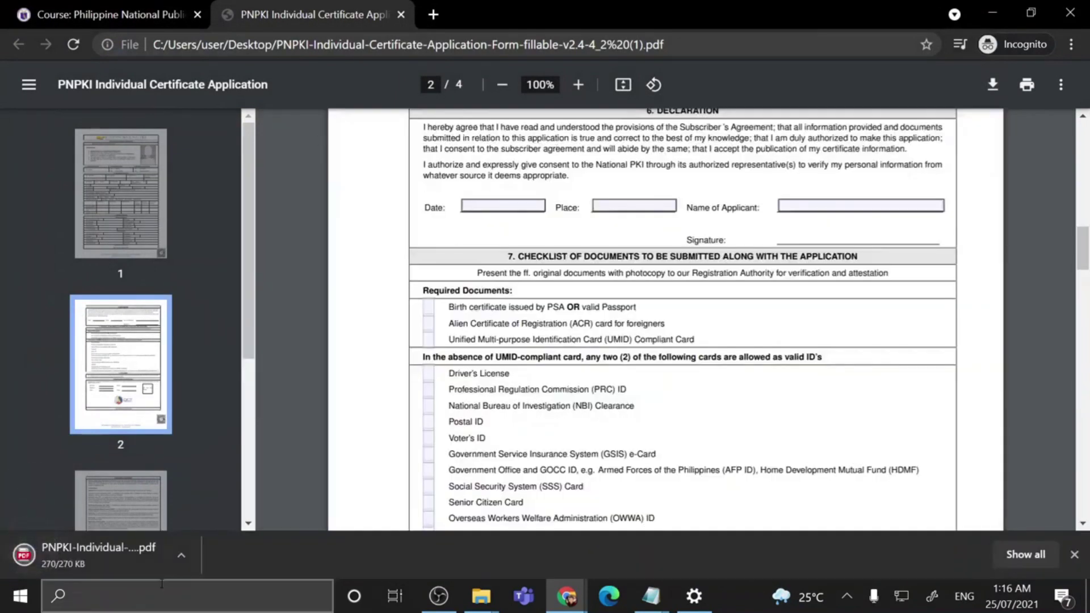
{"action": "left_click", "coordinate": [141, 16]}
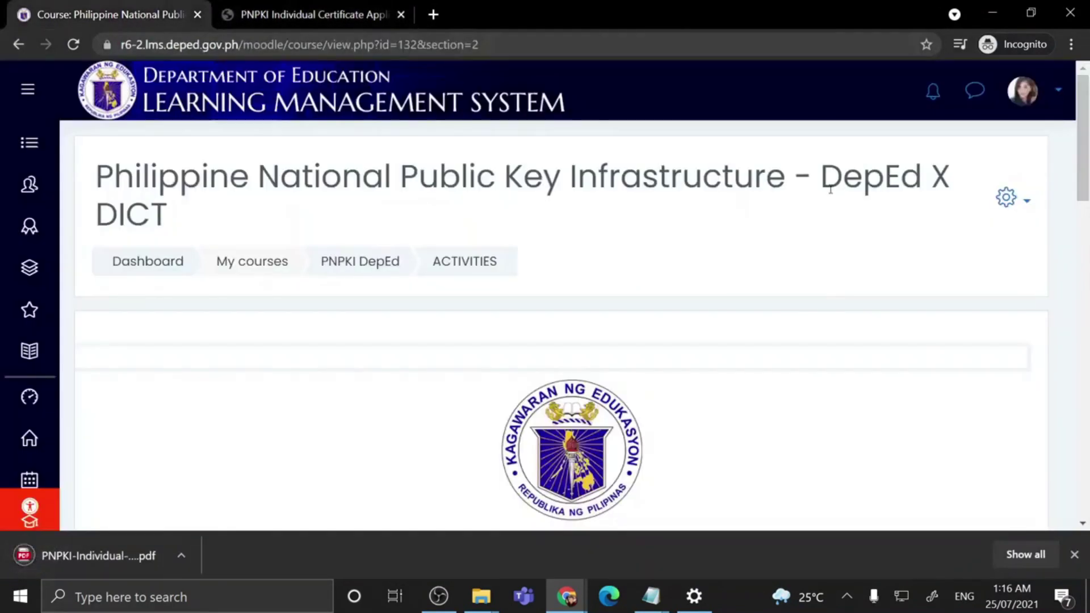
Step: Open the 'Upload PNPKI Form Here' assignment and scroll down to its 'No attempt' submission status
{"action": "scroll", "coordinate": [790, 191], "scroll_direction": "down", "scroll_amount": 4}
{"action": "scroll", "coordinate": [791, 194], "scroll_direction": "down", "scroll_amount": 14}
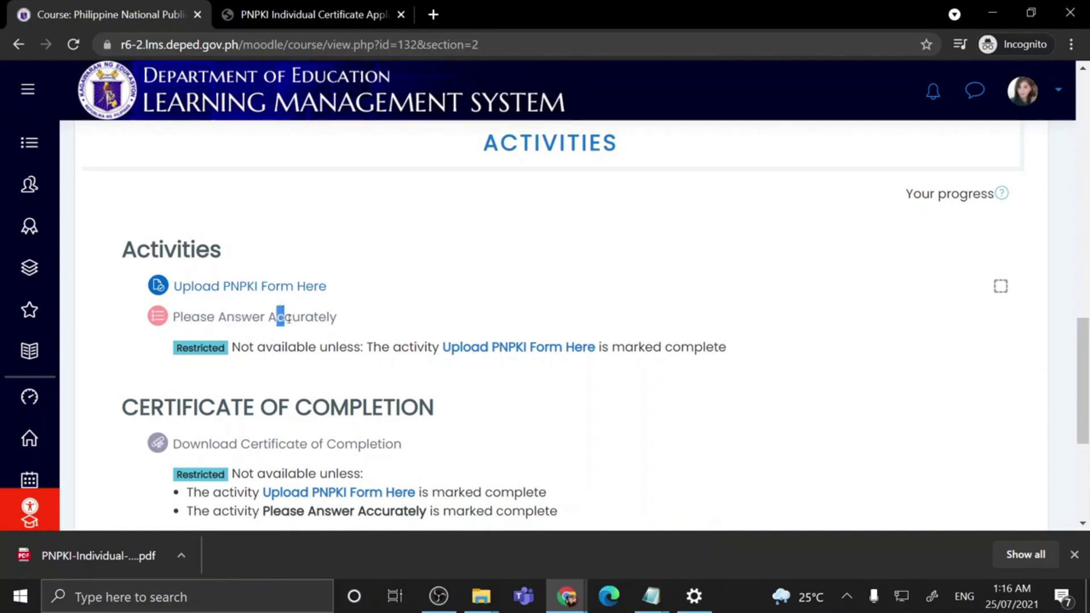
{"action": "left_click_drag", "start_coordinate": [234, 317], "coordinate": [251, 317]}
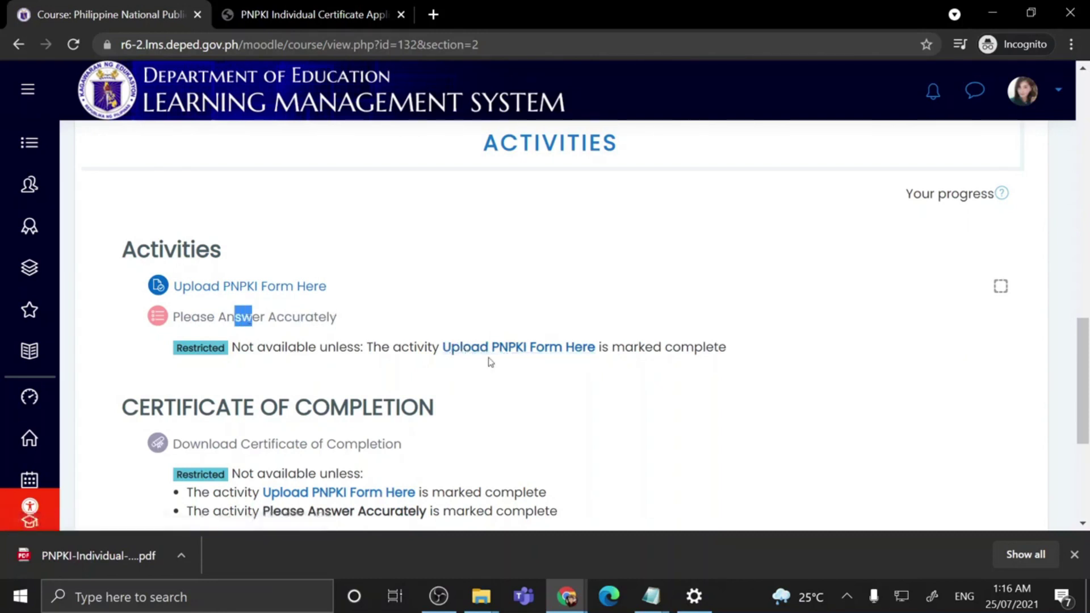
{"action": "left_click", "coordinate": [279, 292]}
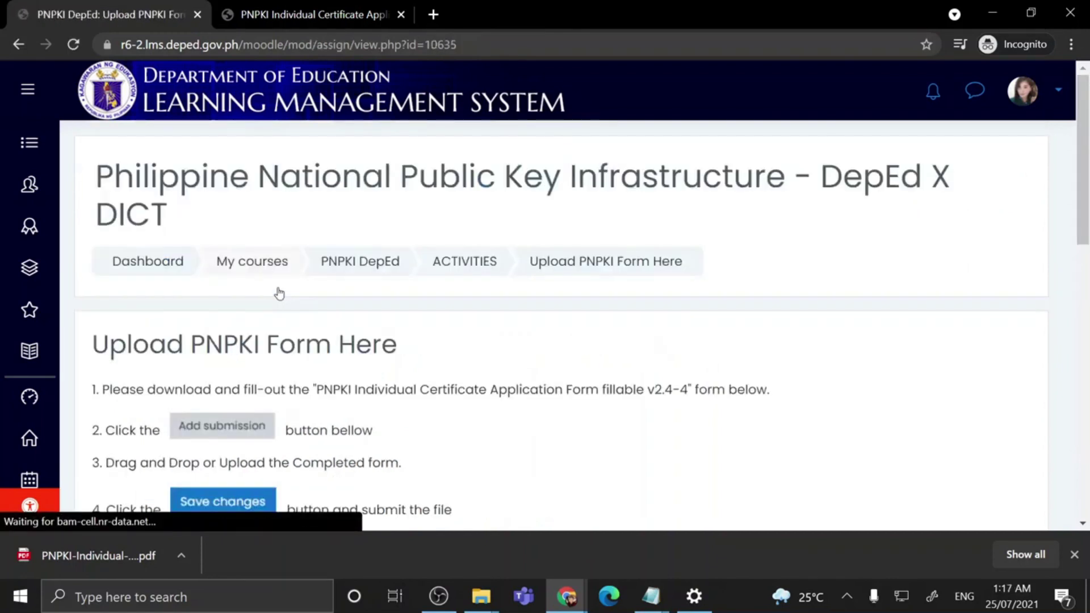
{"action": "scroll", "coordinate": [350, 385], "scroll_direction": "down", "scroll_amount": 4}
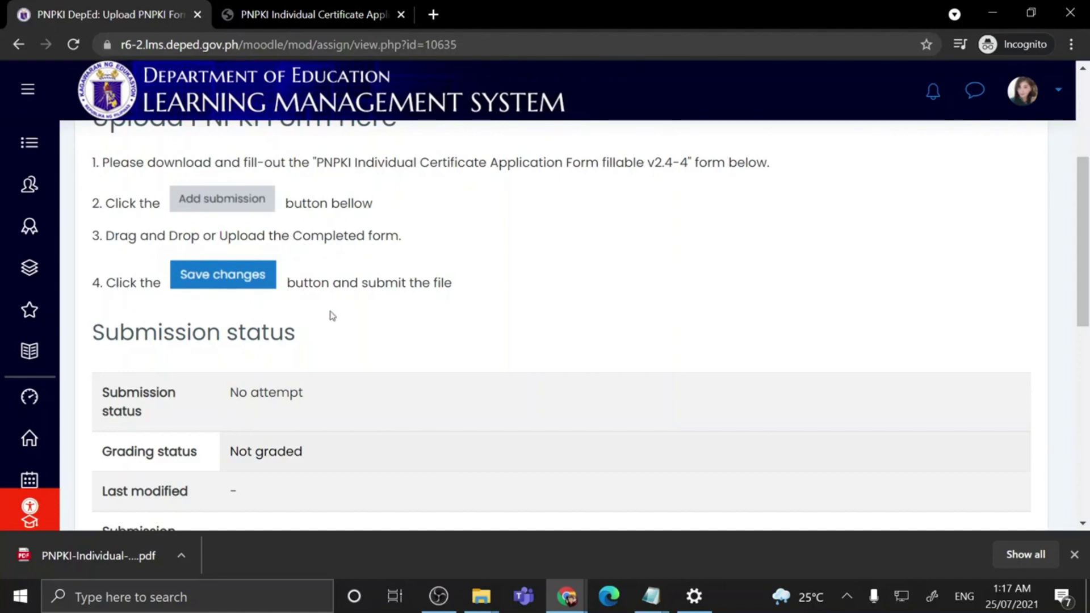
{"action": "scroll", "coordinate": [586, 301], "scroll_direction": "down", "scroll_amount": 5}
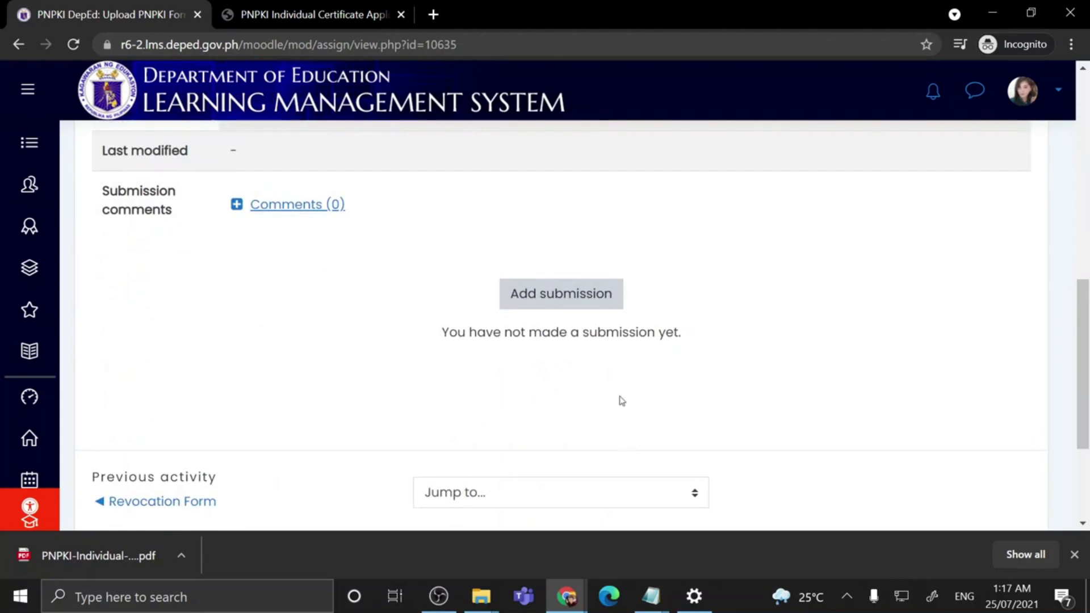
Step: Start a new submission for the assignment, dismissing the file picker without uploading
{"action": "left_click", "coordinate": [565, 295]}
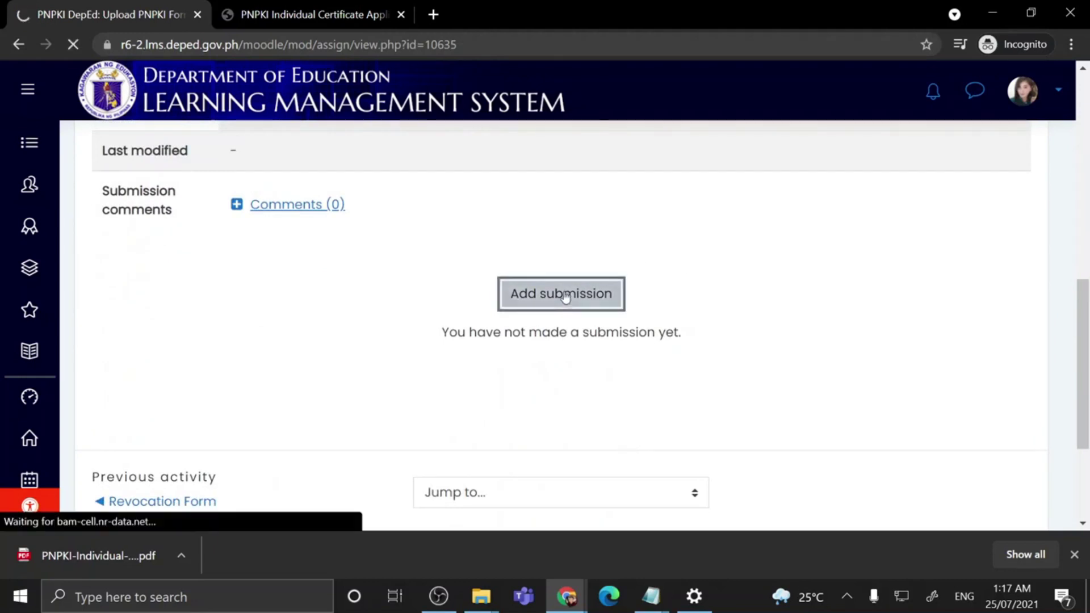
{"action": "scroll", "coordinate": [565, 296], "scroll_direction": "down", "scroll_amount": 10}
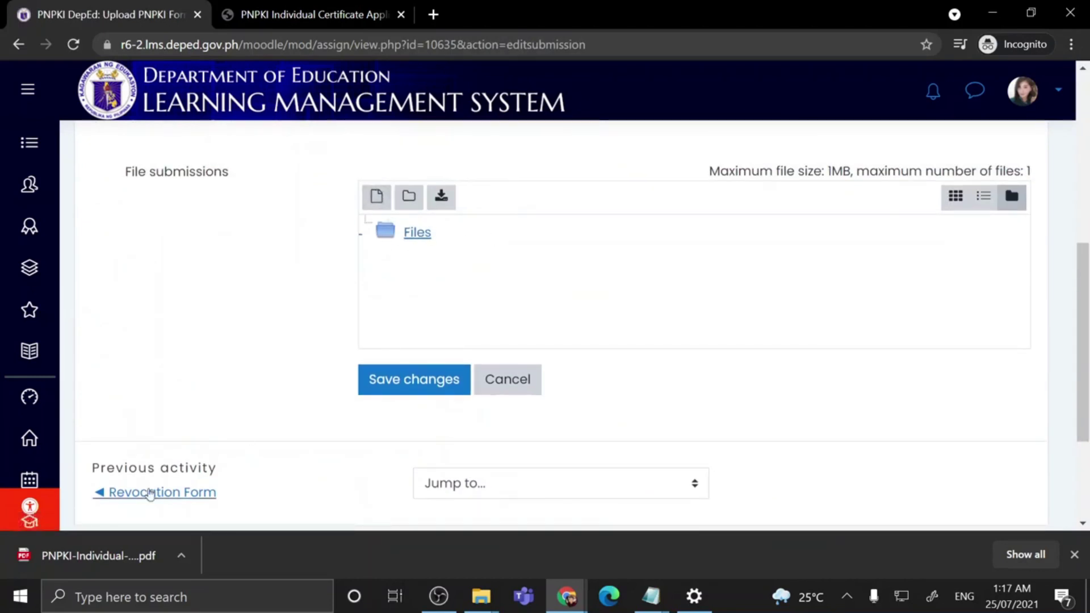
{"action": "left_click", "coordinate": [378, 201]}
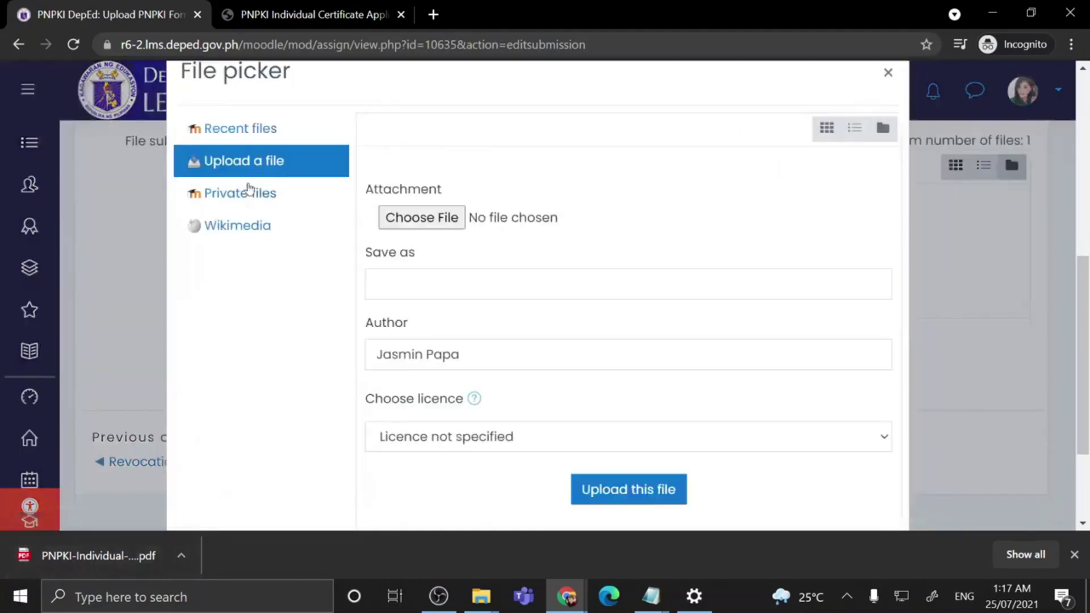
{"action": "left_click", "coordinate": [887, 73]}
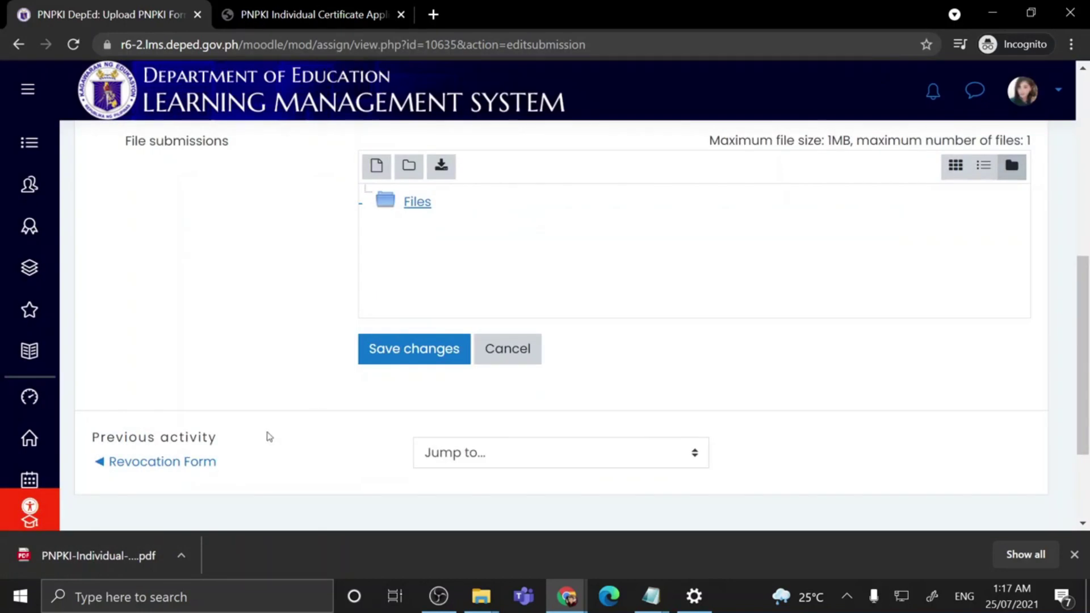
Step: Drop the downloaded PNPKI form PDF into the Files area and save, marking it Submitted for grading
{"action": "left_click_drag", "start_coordinate": [99, 554], "coordinate": [539, 266]}
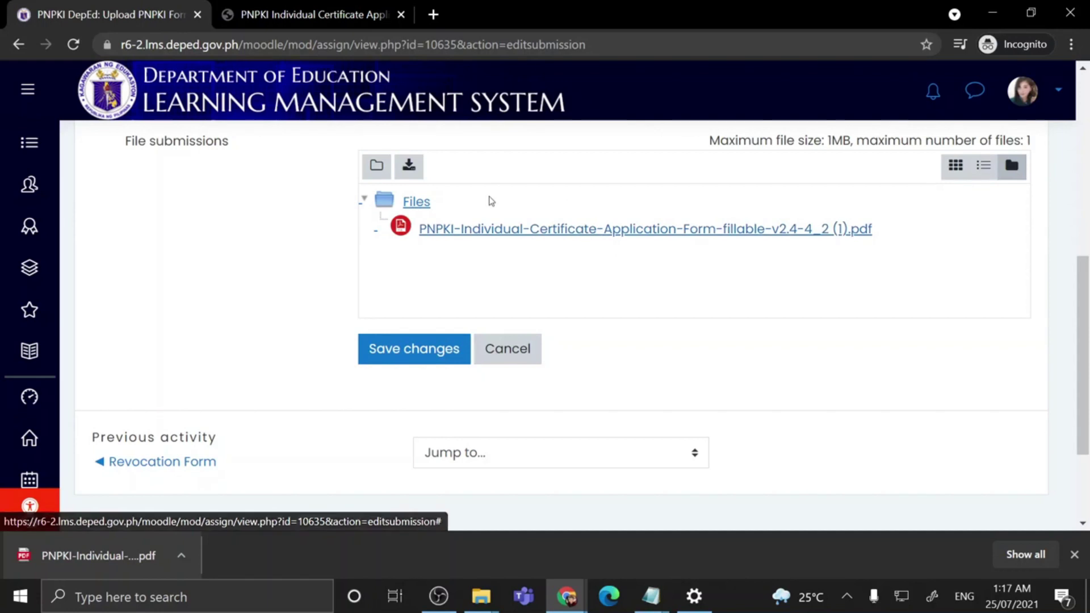
{"action": "left_click", "coordinate": [427, 354]}
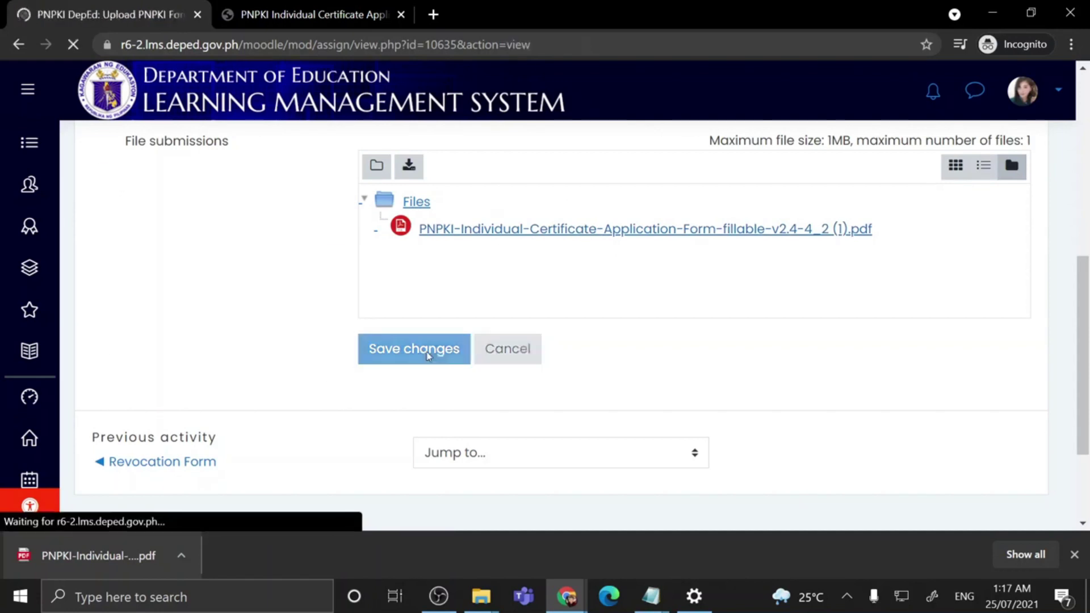
{"action": "scroll", "coordinate": [430, 352], "scroll_direction": "down", "scroll_amount": 5}
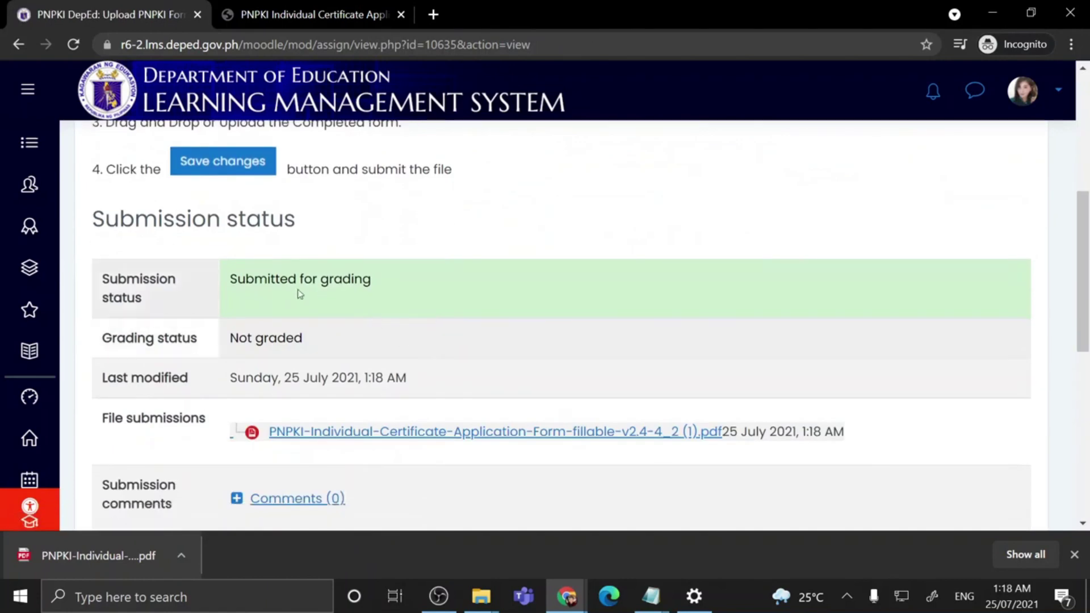
{"action": "scroll", "coordinate": [324, 333], "scroll_direction": "down", "scroll_amount": 2}
{"action": "scroll", "coordinate": [324, 333], "scroll_direction": "down", "scroll_amount": 4}
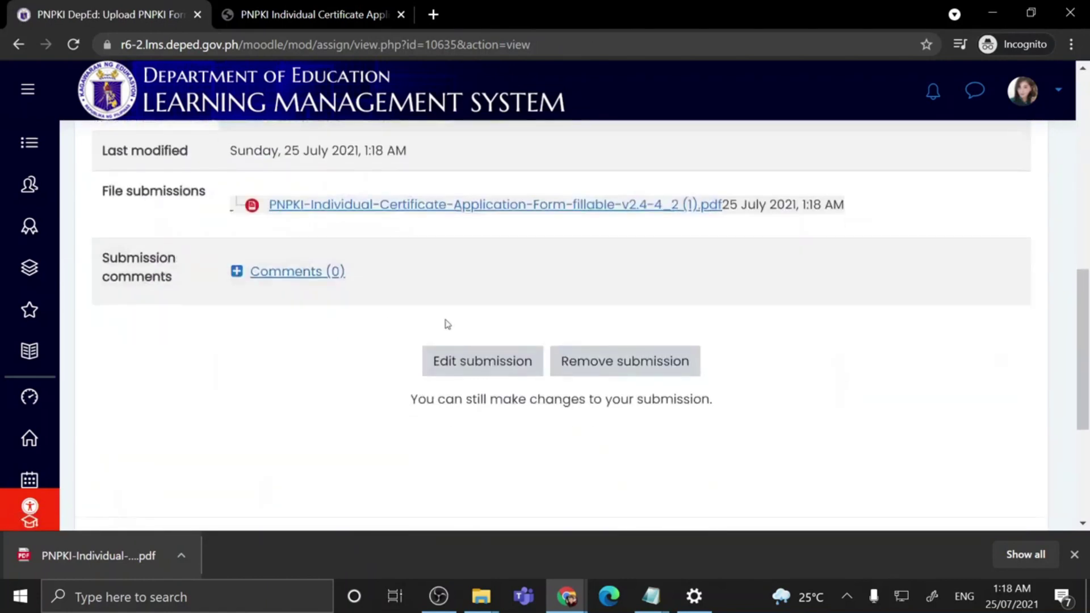
Step: Open the 'Please Answer Accurately' quiz, checking details on the PNPKI form PDF
{"action": "left_click", "coordinate": [899, 455]}
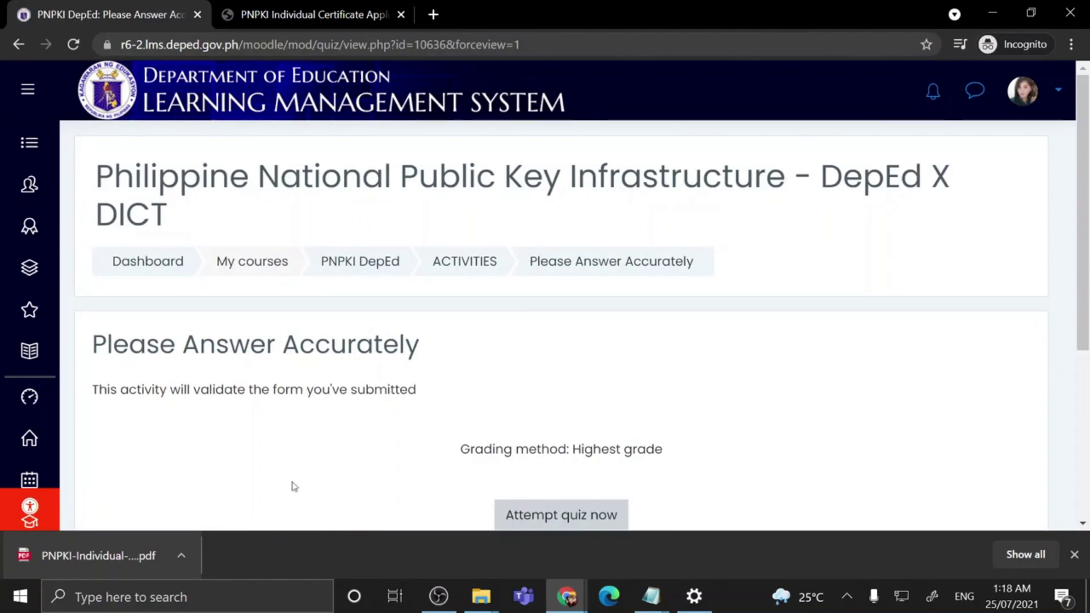
{"action": "left_click", "coordinate": [329, 9]}
{"action": "scroll", "coordinate": [695, 375], "scroll_direction": "up", "scroll_amount": 1}
{"action": "scroll", "coordinate": [695, 374], "scroll_direction": "up", "scroll_amount": 15}
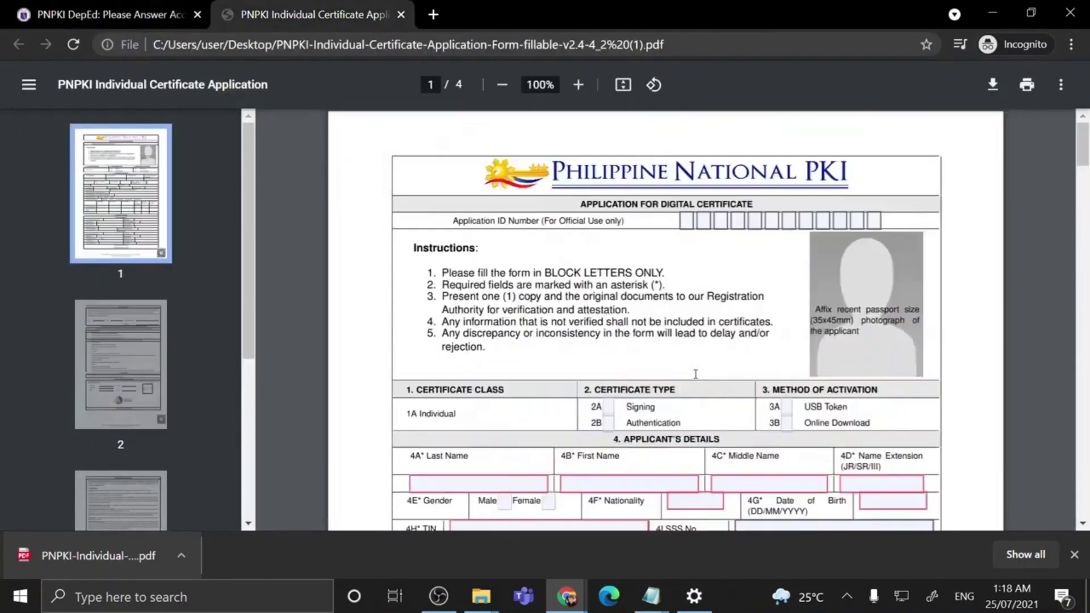
{"action": "scroll", "coordinate": [607, 405], "scroll_direction": "down", "scroll_amount": 4}
{"action": "left_click", "coordinate": [103, 11]}
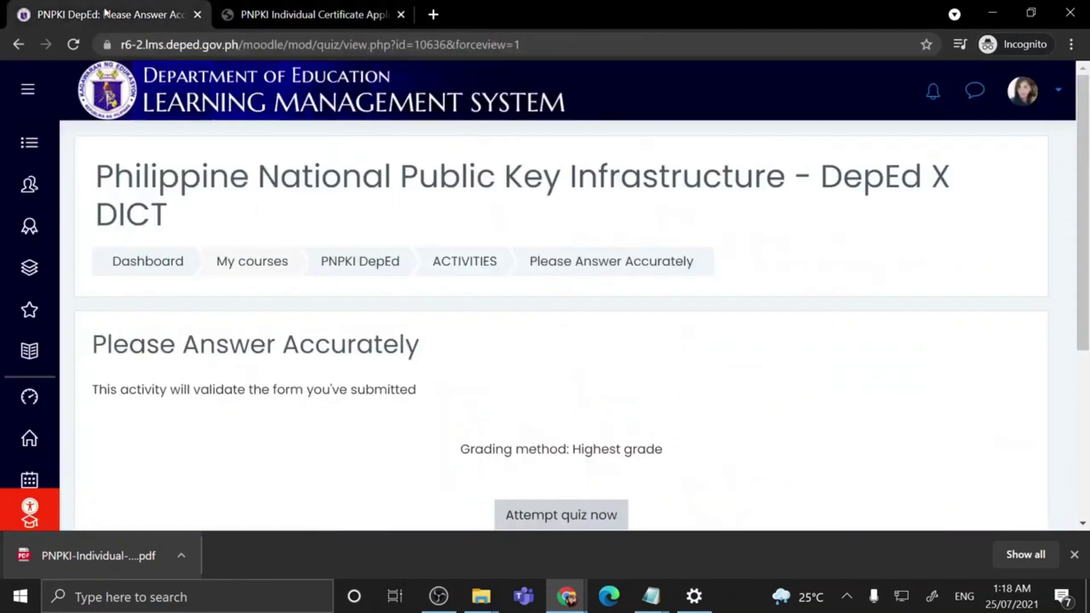
Step: Start a quiz attempt and review the Application Details page against the PNPKI form
{"action": "scroll", "coordinate": [622, 534], "scroll_direction": "down", "scroll_amount": 2}
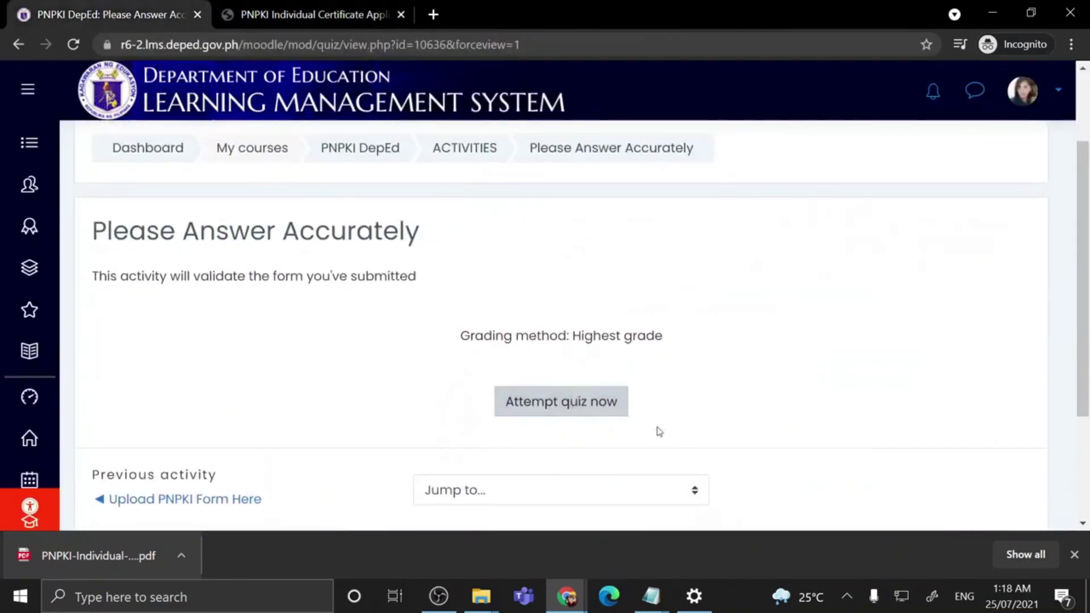
{"action": "left_click", "coordinate": [573, 409]}
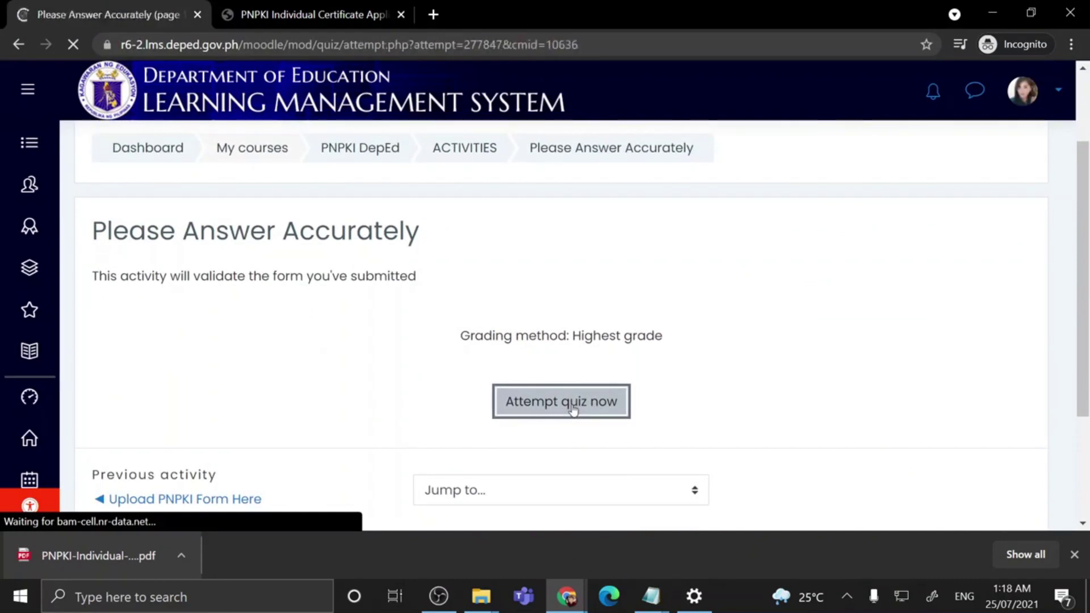
{"action": "scroll", "coordinate": [475, 373], "scroll_direction": "down", "scroll_amount": 2}
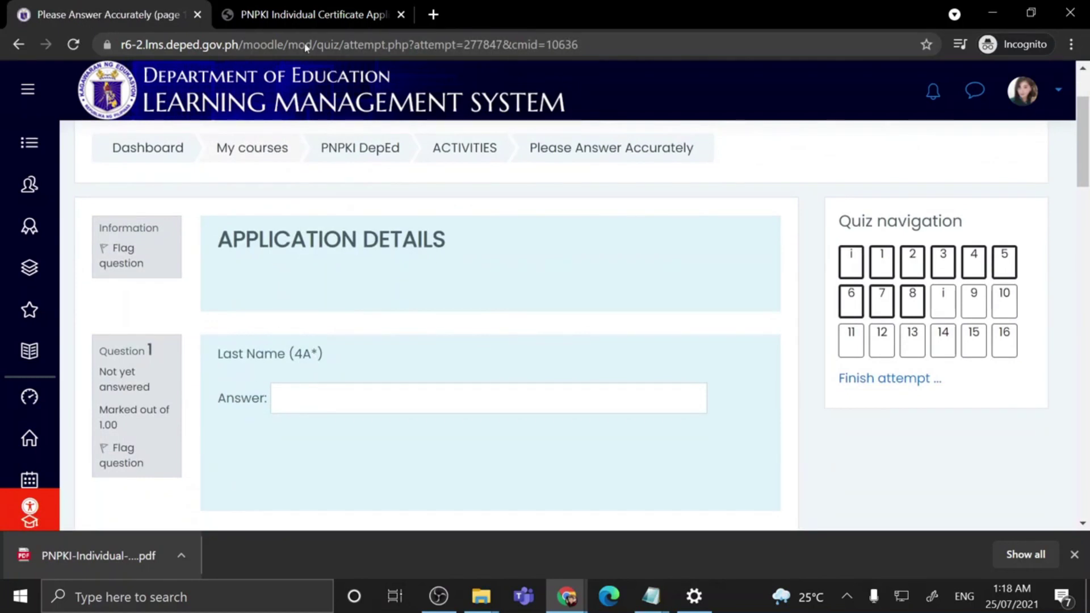
{"action": "scroll", "coordinate": [620, 425], "scroll_direction": "down", "scroll_amount": 2}
{"action": "scroll", "coordinate": [619, 426], "scroll_direction": "down", "scroll_amount": 15}
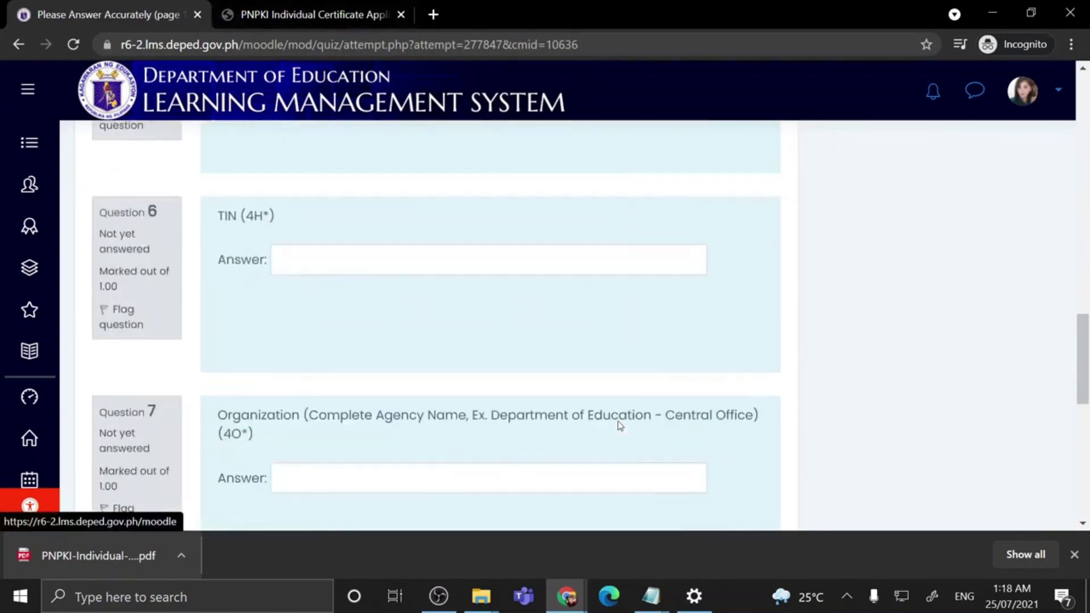
{"action": "scroll", "coordinate": [404, 418], "scroll_direction": "down", "scroll_amount": 6}
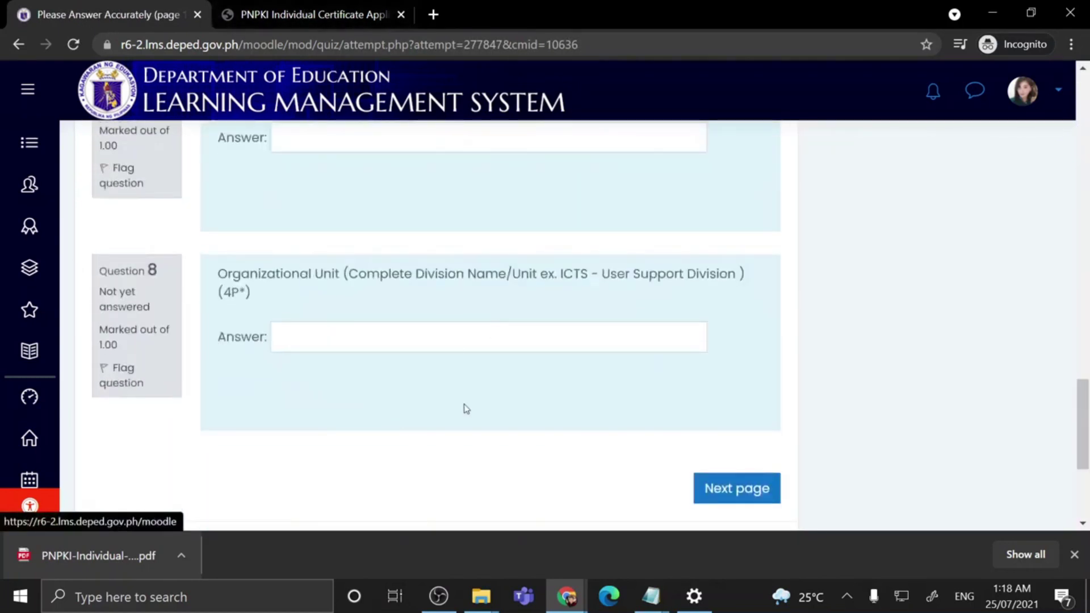
{"action": "scroll", "coordinate": [922, 316], "scroll_direction": "up", "scroll_amount": 20}
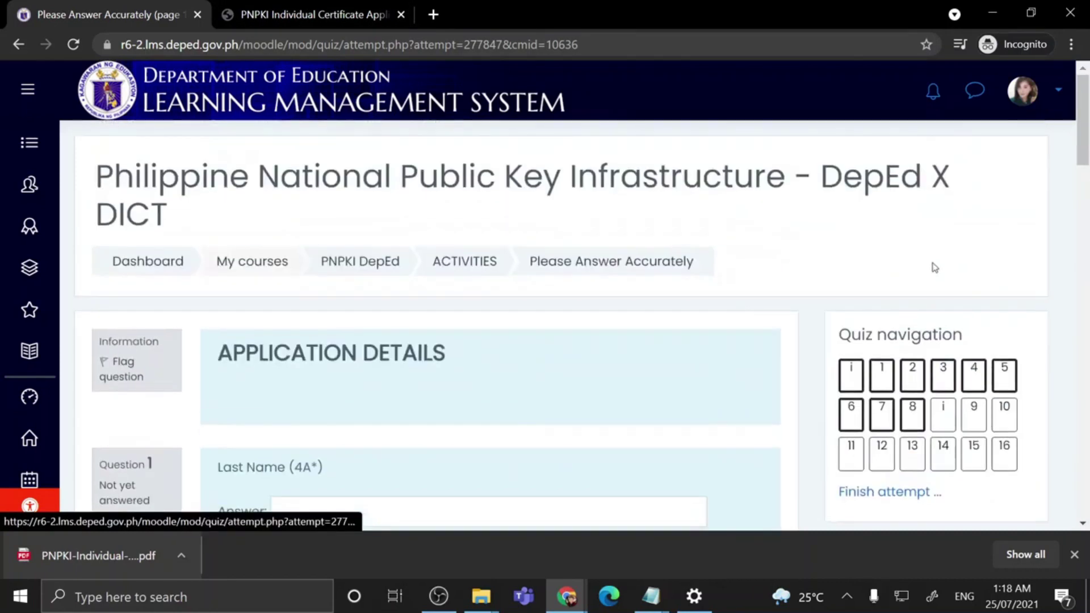
{"action": "left_click", "coordinate": [315, 14]}
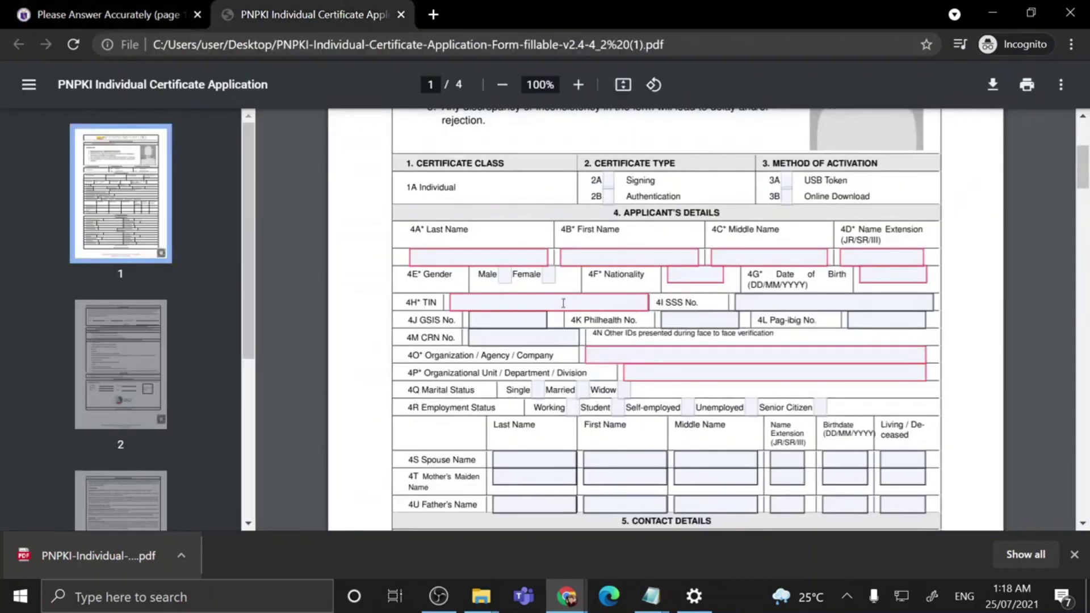
{"action": "left_click", "coordinate": [111, 15]}
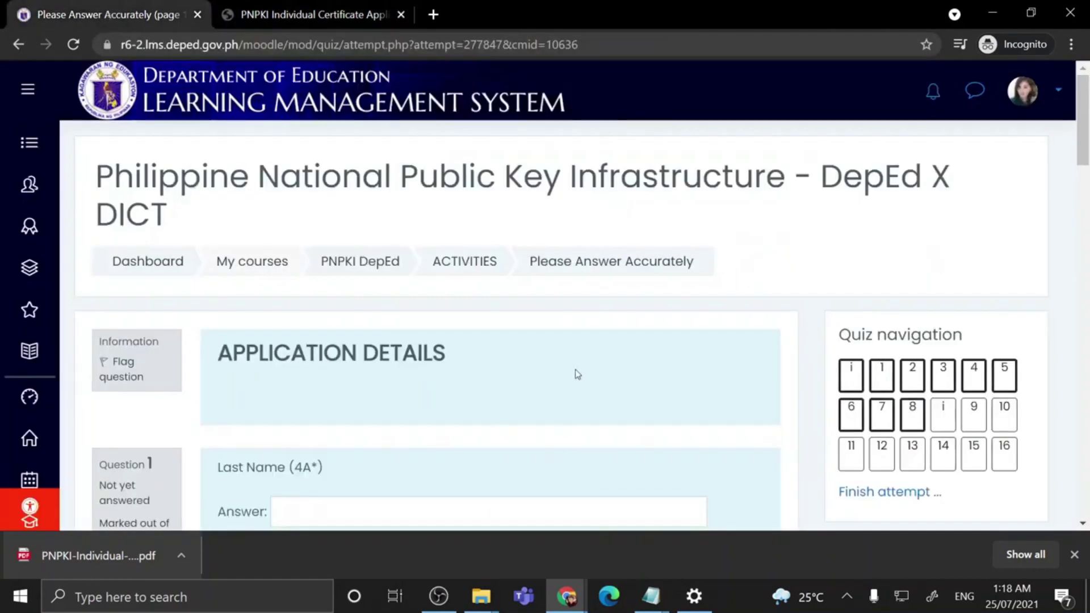
{"action": "scroll", "coordinate": [577, 373], "scroll_direction": "down", "scroll_amount": 4}
Step: Enter the applicant's last name and first name in Questions 1 and 2
{"action": "left_click", "coordinate": [370, 290]}
{"action": "scroll", "coordinate": [365, 285], "scroll_direction": "down", "scroll_amount": 1}
{"action": "left_click", "coordinate": [315, 466]}
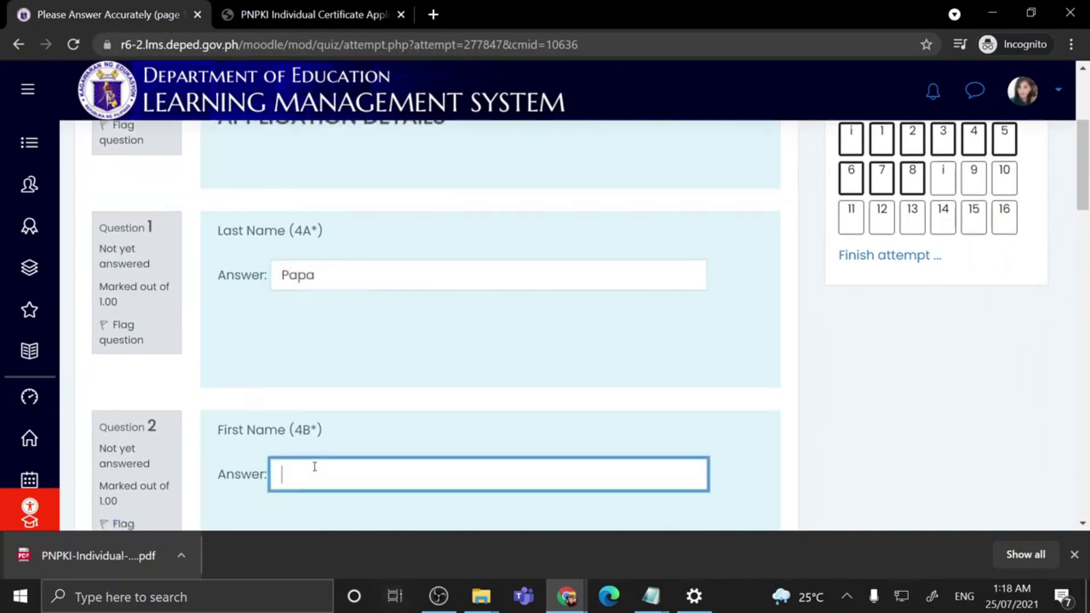
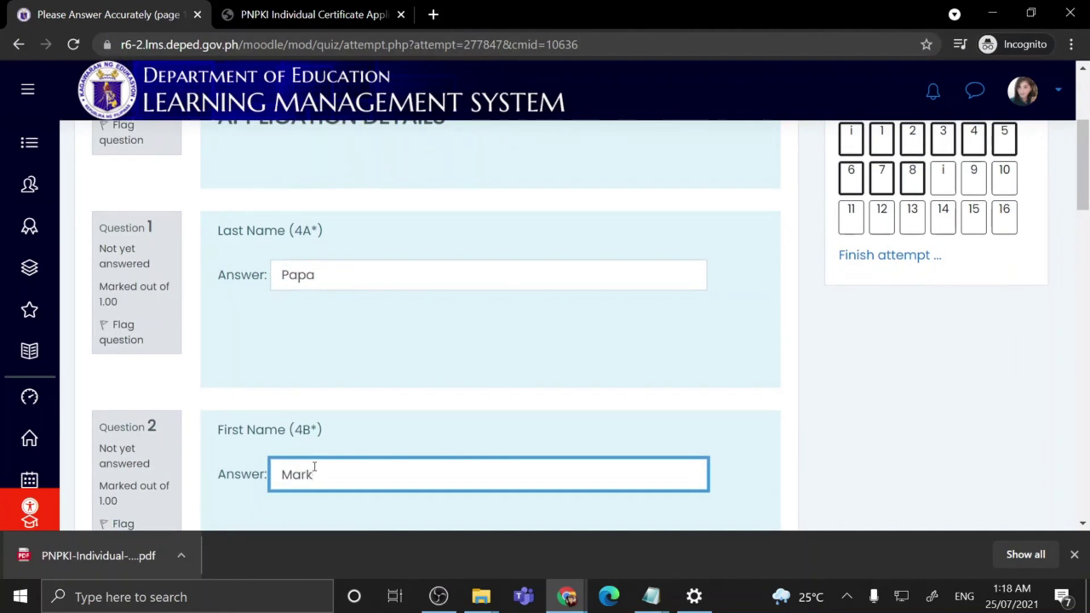
{"action": "left_click", "coordinate": [1024, 91]}
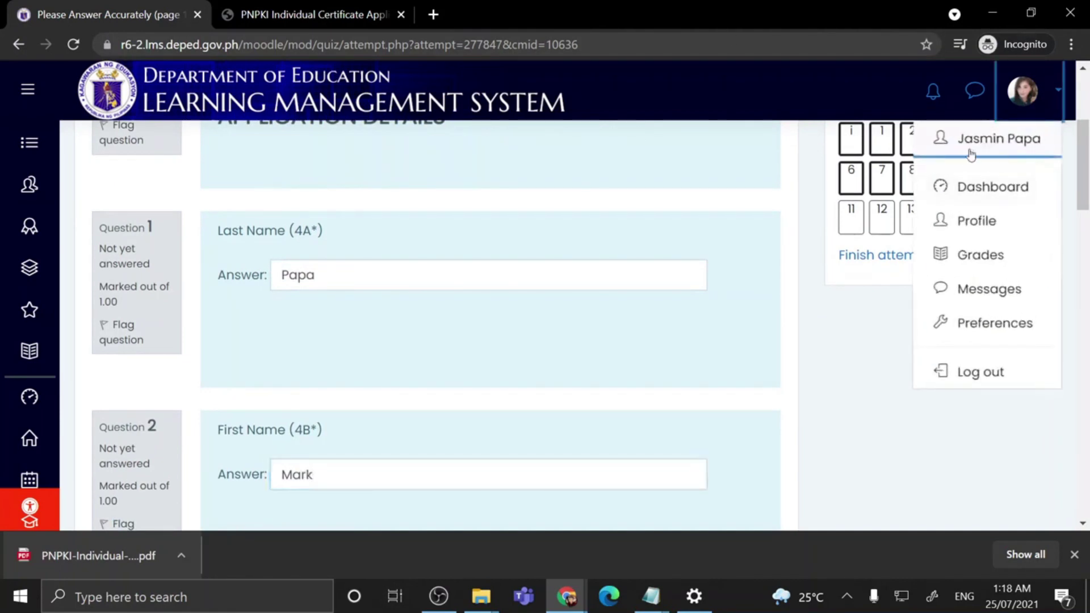
{"action": "left_click", "coordinate": [352, 463]}
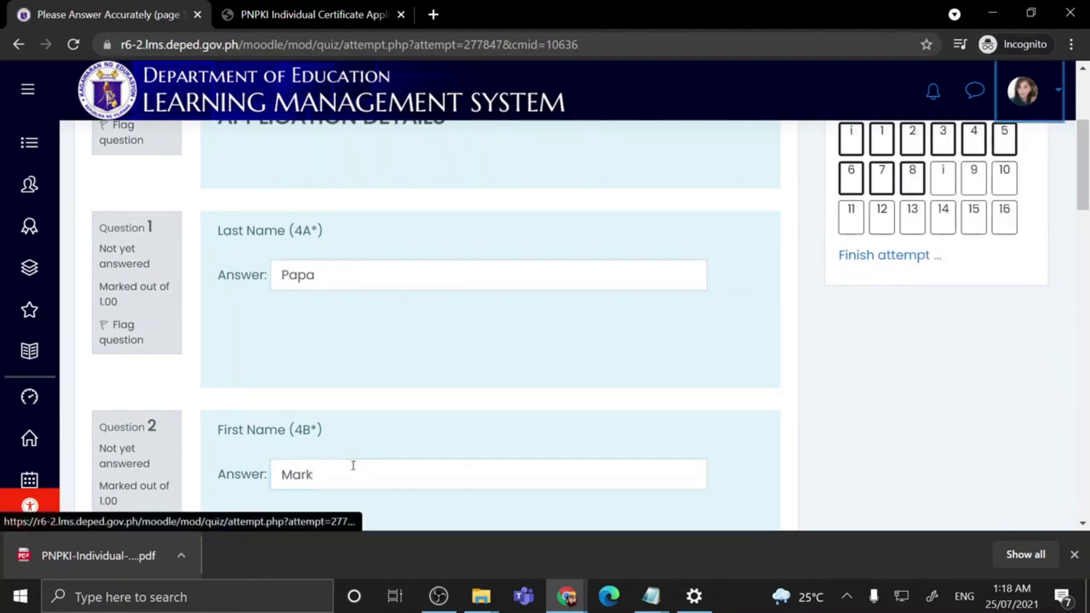
{"action": "left_click", "coordinate": [353, 473]}
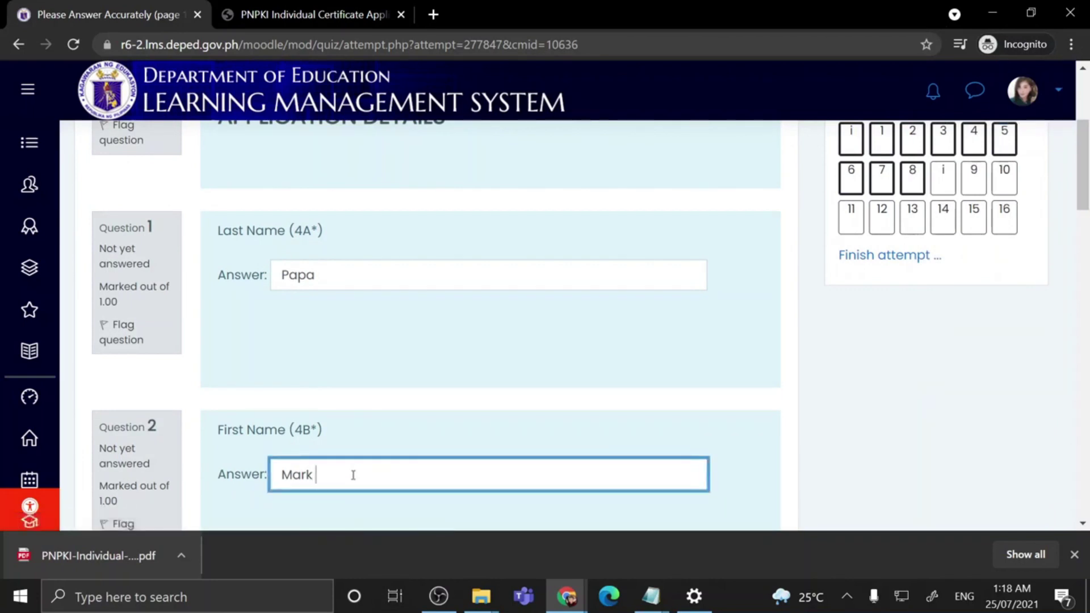
{"action": "scroll", "coordinate": [369, 454], "scroll_direction": "down", "scroll_amount": 6}
Step: Enter the applicant's middle name, suffix N/A, and select Male as the sex
{"action": "left_click", "coordinate": [302, 330]}
{"action": "type", "text": "Papa"}
{"action": "key", "text": "ctrl+a"}
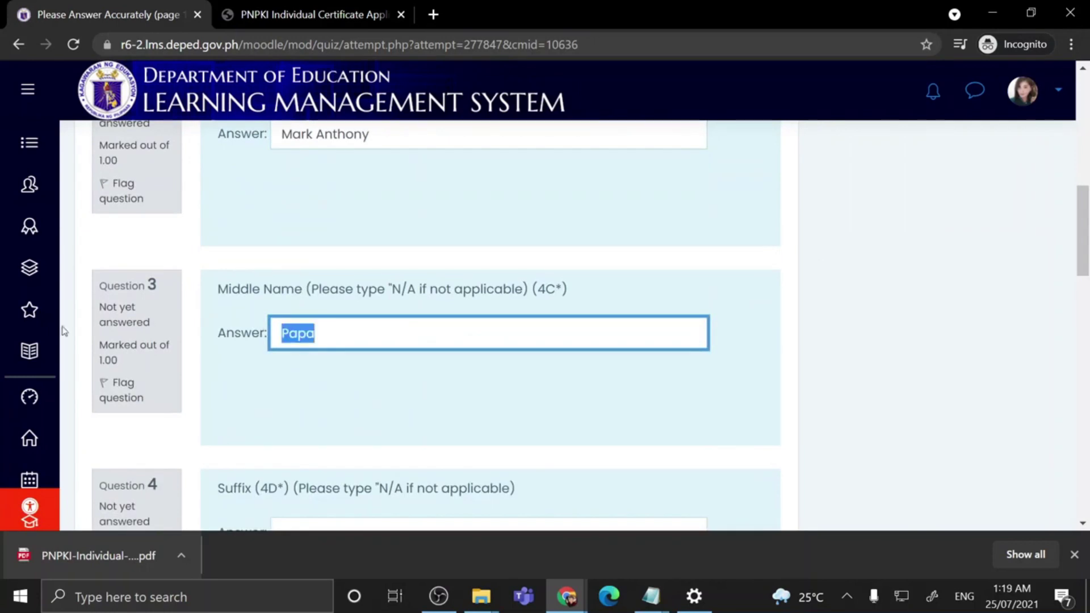
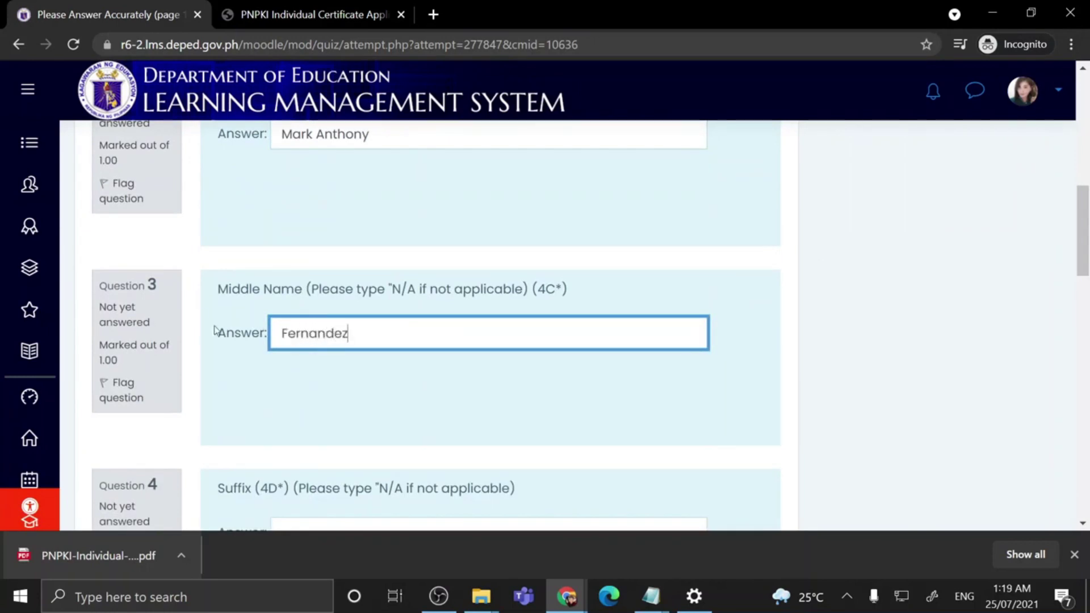
{"action": "scroll", "coordinate": [338, 375], "scroll_direction": "up", "scroll_amount": 4}
{"action": "scroll", "coordinate": [323, 307], "scroll_direction": "down", "scroll_amount": 8}
{"action": "left_click", "coordinate": [297, 306]}
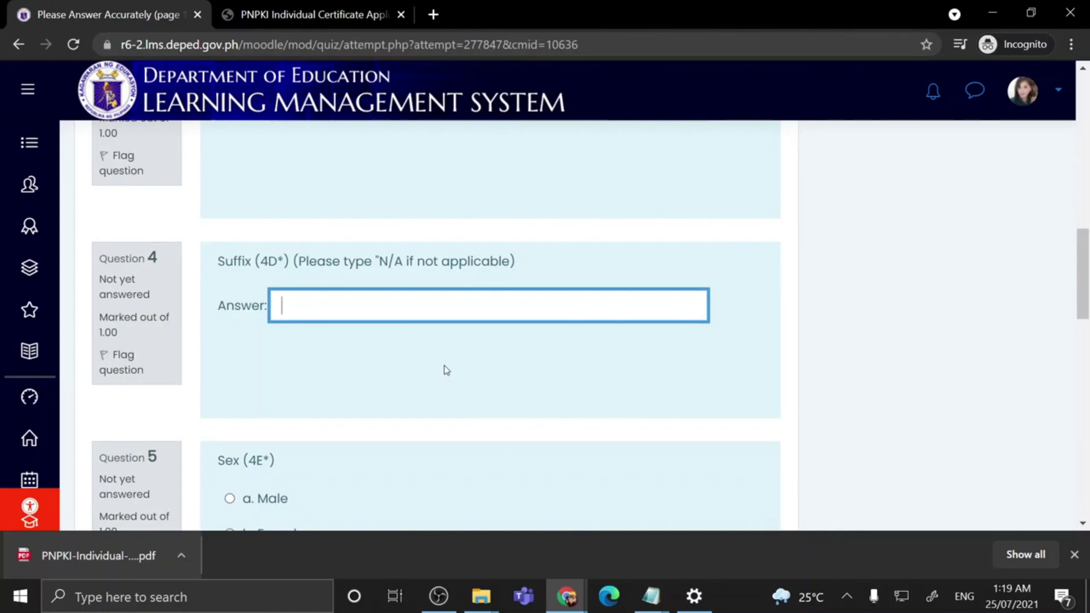
{"action": "type", "text": "N/A"}
{"action": "scroll", "coordinate": [444, 371], "scroll_direction": "down", "scroll_amount": 2}
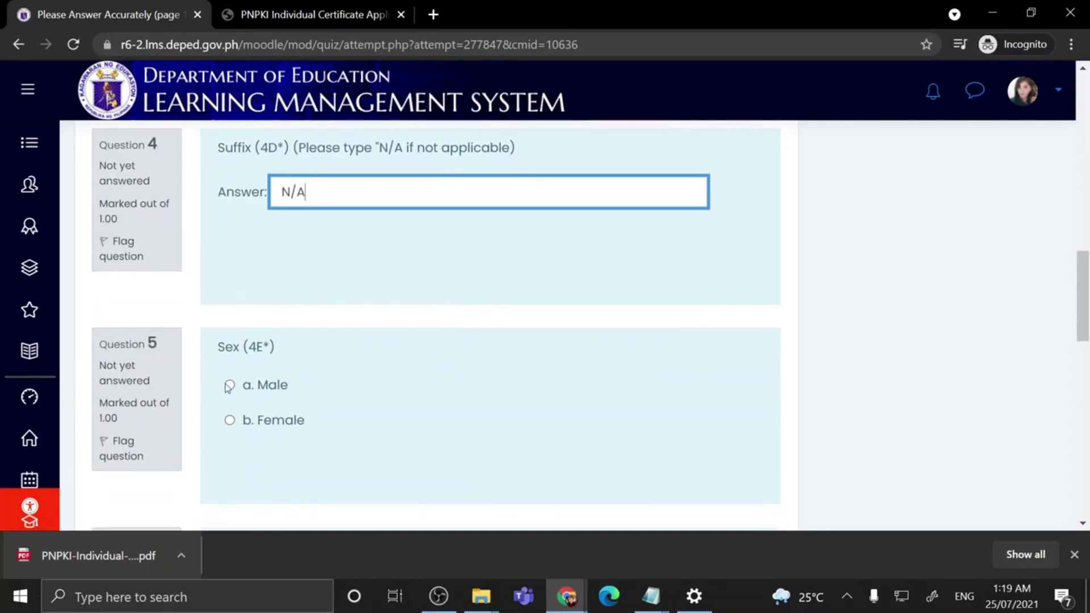
{"action": "left_click", "coordinate": [230, 386]}
{"action": "scroll", "coordinate": [431, 388], "scroll_direction": "down", "scroll_amount": 3}
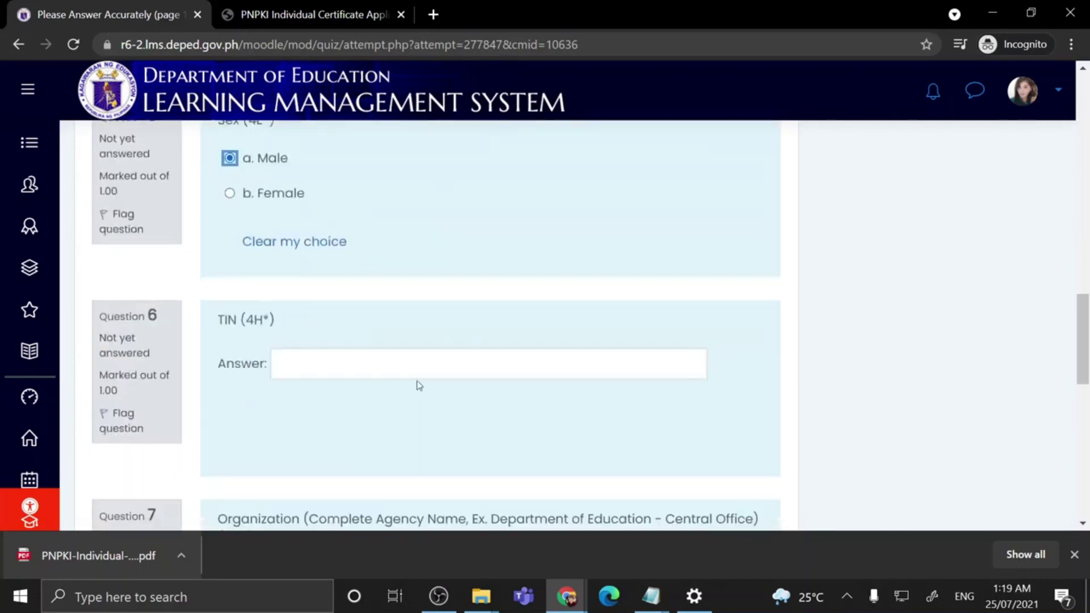
Step: Fill in the TIN, paste the example agency as Organization, enter unit 'ICTS - Educational Technology Unit', then go to the next page
{"action": "left_click", "coordinate": [364, 365]}
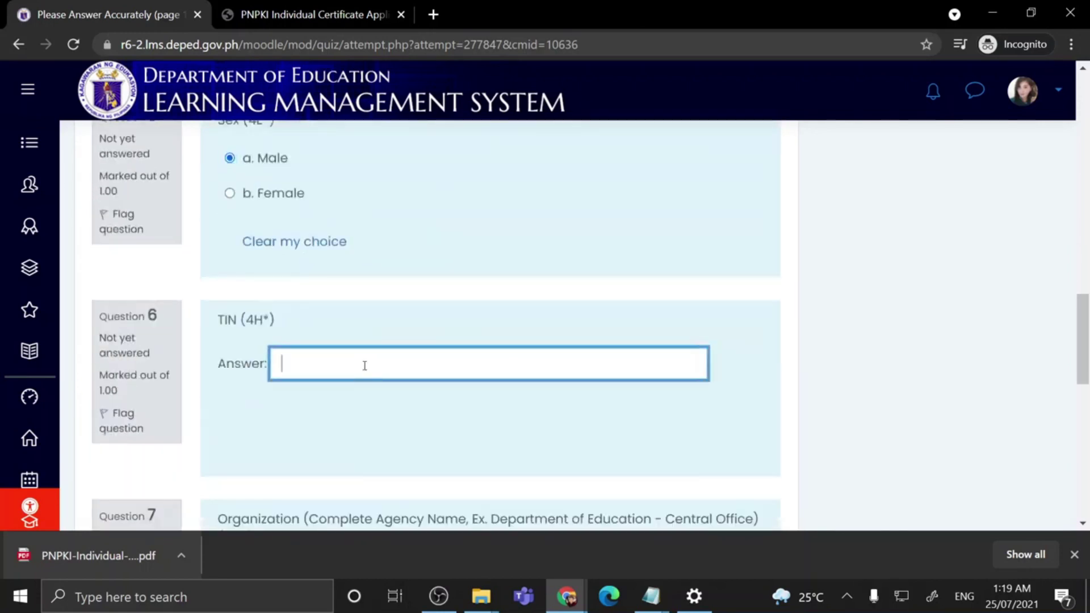
{"action": "type", "text": "123 123 123 123"}
{"action": "scroll", "coordinate": [330, 366], "scroll_direction": "down", "scroll_amount": 2}
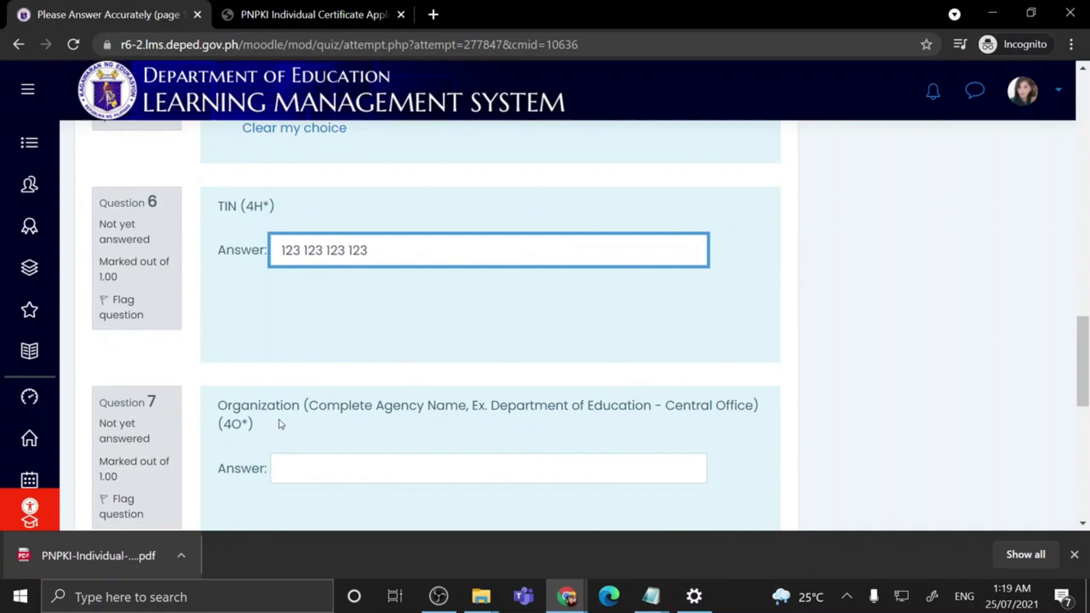
{"action": "left_click", "coordinate": [544, 464]}
{"action": "left_click_drag", "start_coordinate": [491, 406], "coordinate": [751, 405]}
{"action": "key", "text": "ctrl+c"}
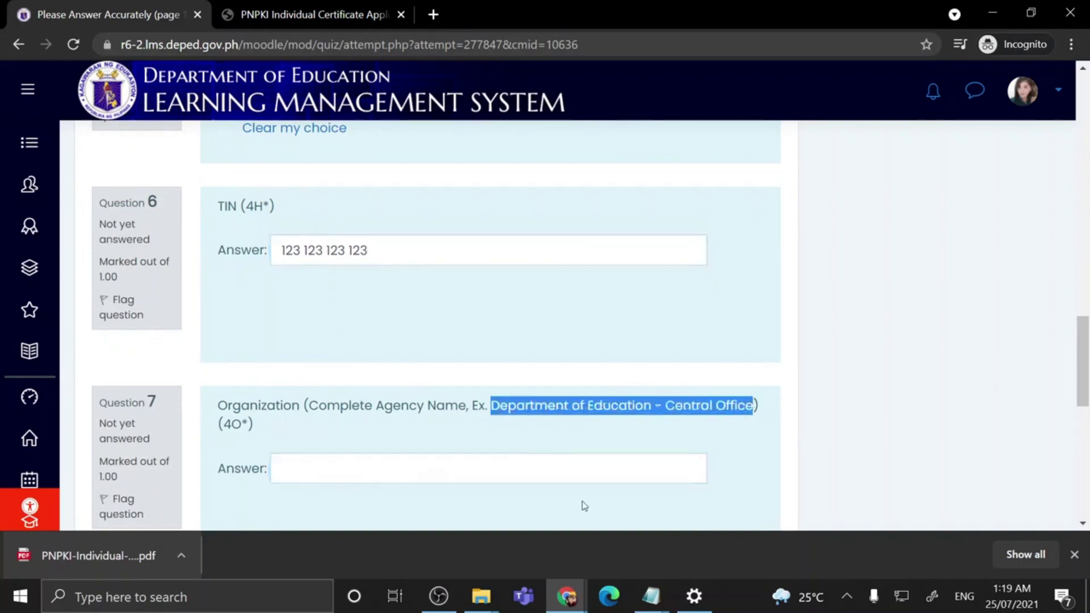
{"action": "left_click", "coordinate": [573, 468]}
{"action": "key", "text": "ctrl+v"}
{"action": "scroll", "coordinate": [703, 454], "scroll_direction": "down", "scroll_amount": 4}
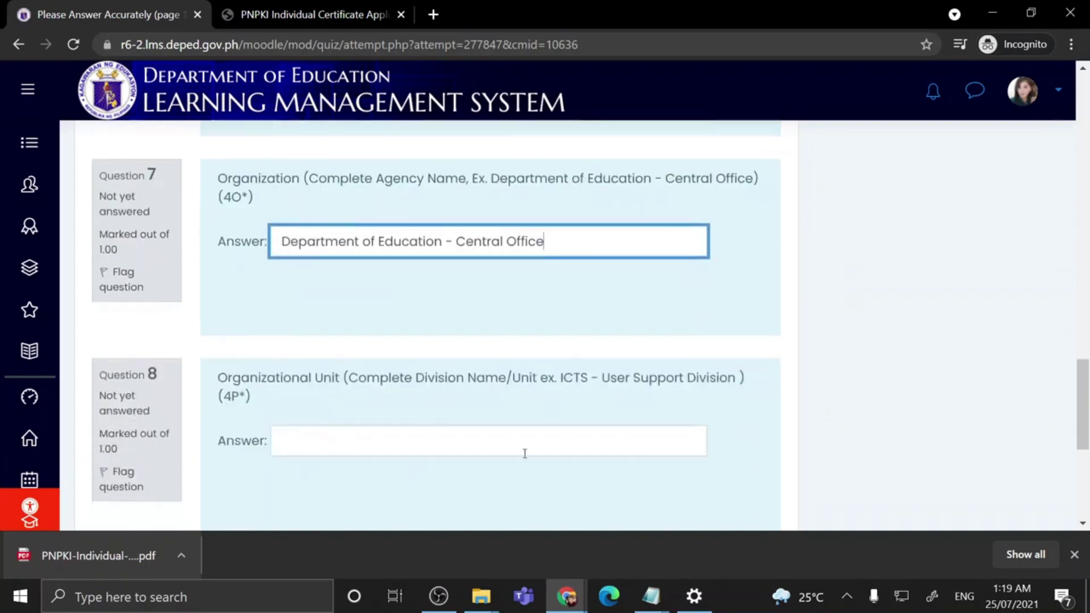
{"action": "left_click", "coordinate": [325, 446]}
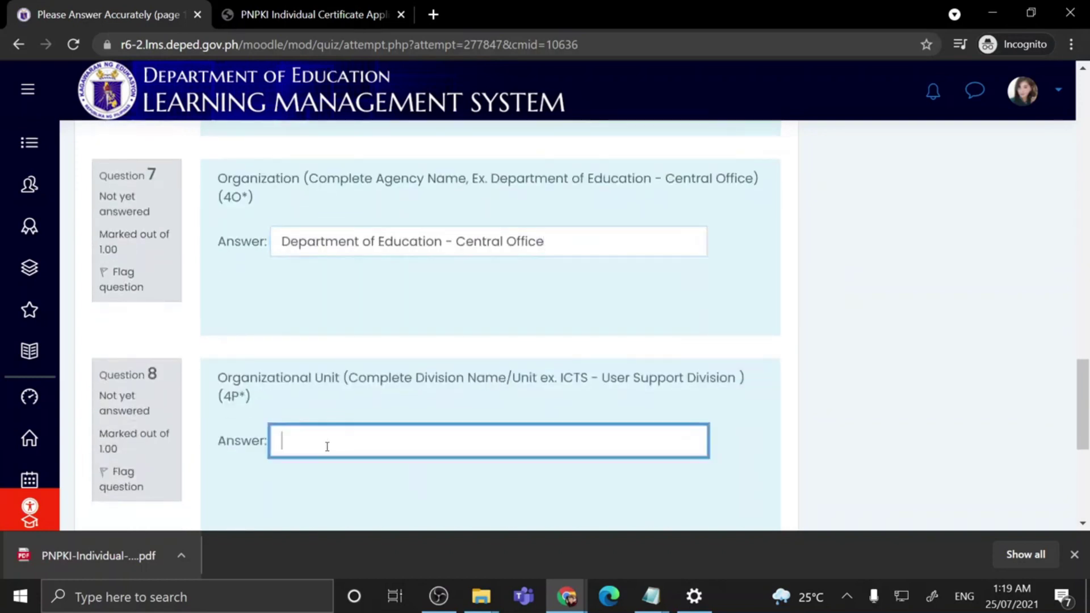
{"action": "type", "text": "ICTS - Educational Technology Unit"}
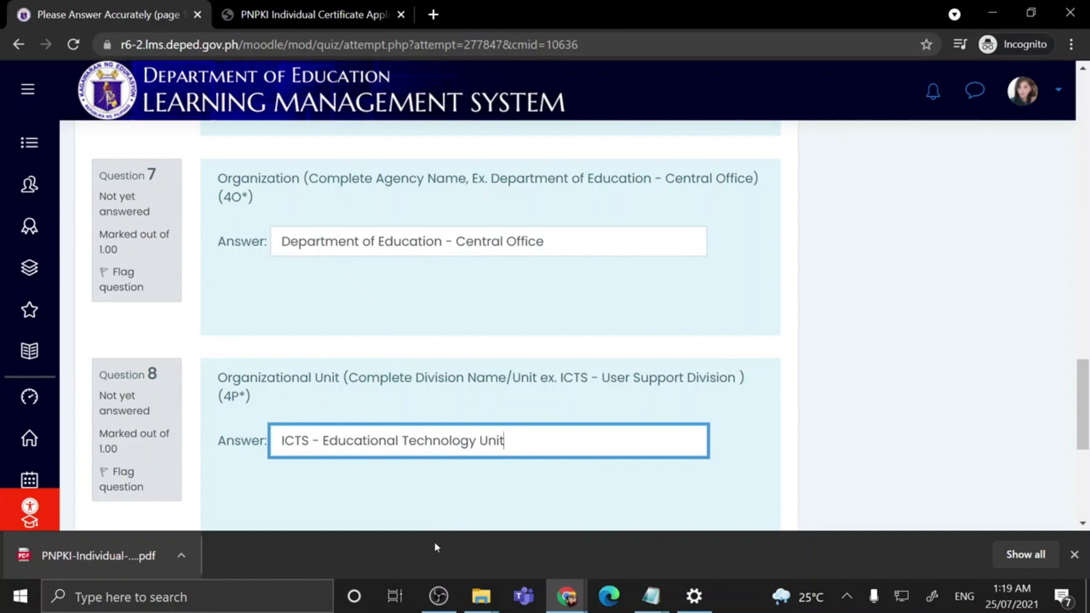
{"action": "scroll", "coordinate": [624, 417], "scroll_direction": "down", "scroll_amount": 4}
{"action": "left_click", "coordinate": [765, 363]}
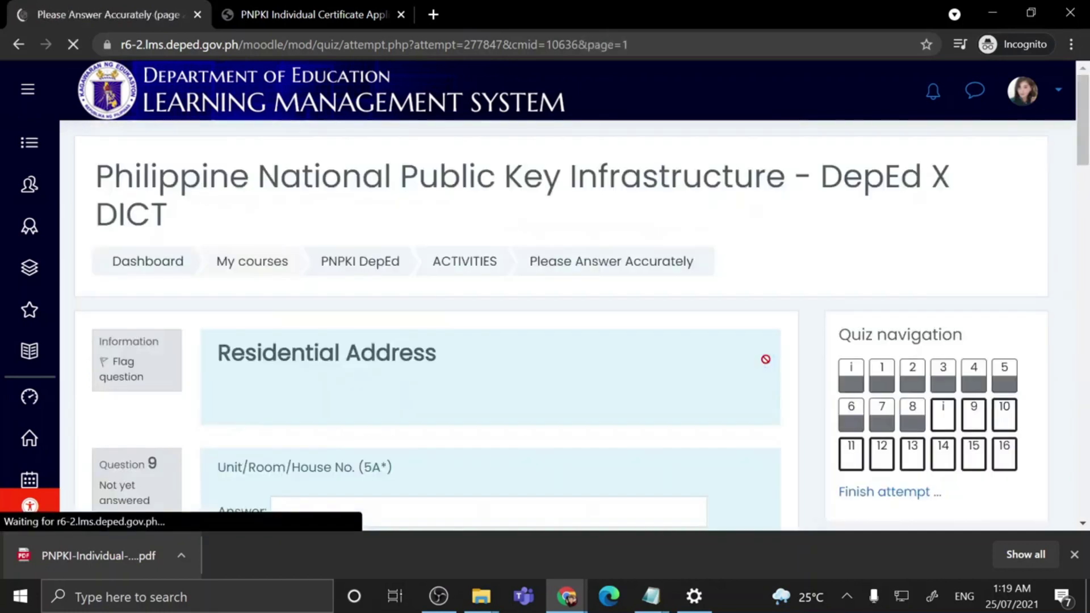
Step: Enter the applicant's unit/house number, street and barangay in the residential address questions
{"action": "scroll", "coordinate": [763, 359], "scroll_direction": "down", "scroll_amount": 2}
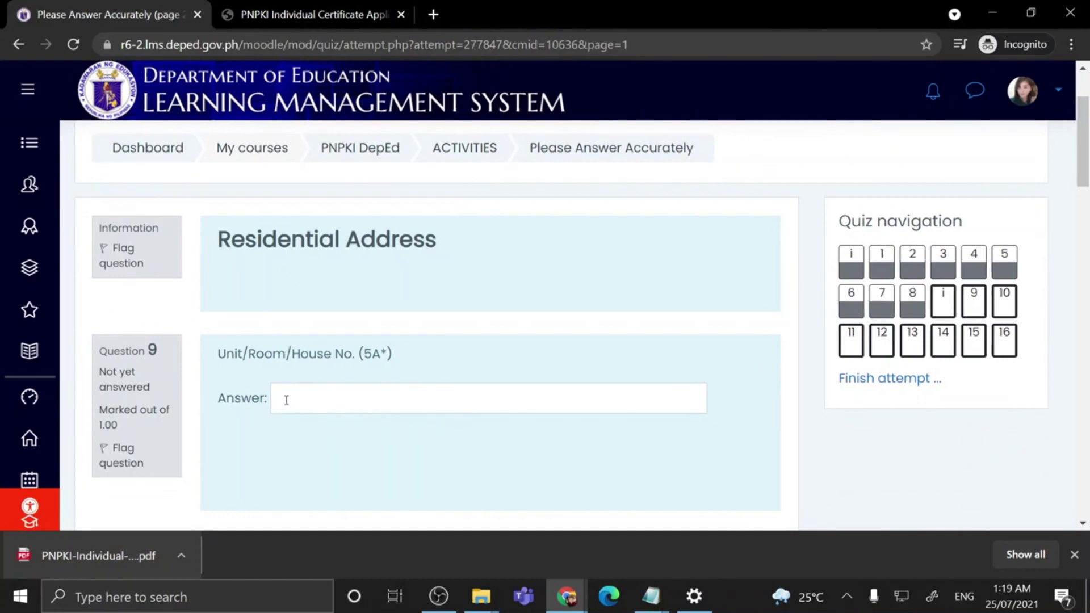
{"action": "scroll", "coordinate": [471, 396], "scroll_direction": "down", "scroll_amount": 6}
{"action": "scroll", "coordinate": [475, 397], "scroll_direction": "up", "scroll_amount": 8}
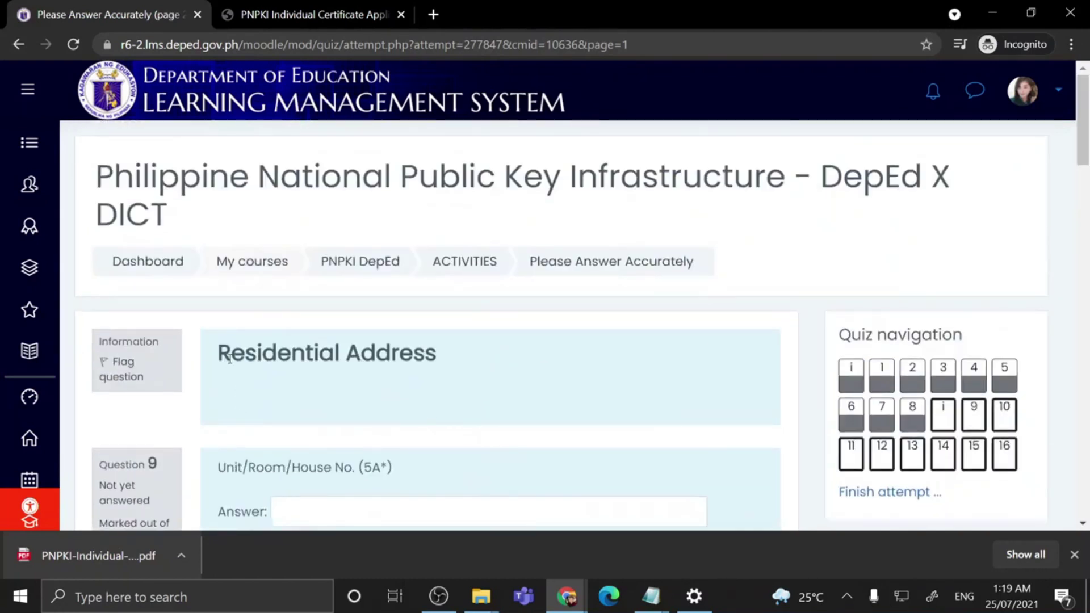
{"action": "scroll", "coordinate": [354, 367], "scroll_direction": "down", "scroll_amount": 2}
{"action": "left_click", "coordinate": [355, 395]}
{"action": "scroll", "coordinate": [354, 395], "scroll_direction": "down", "scroll_amount": 4}
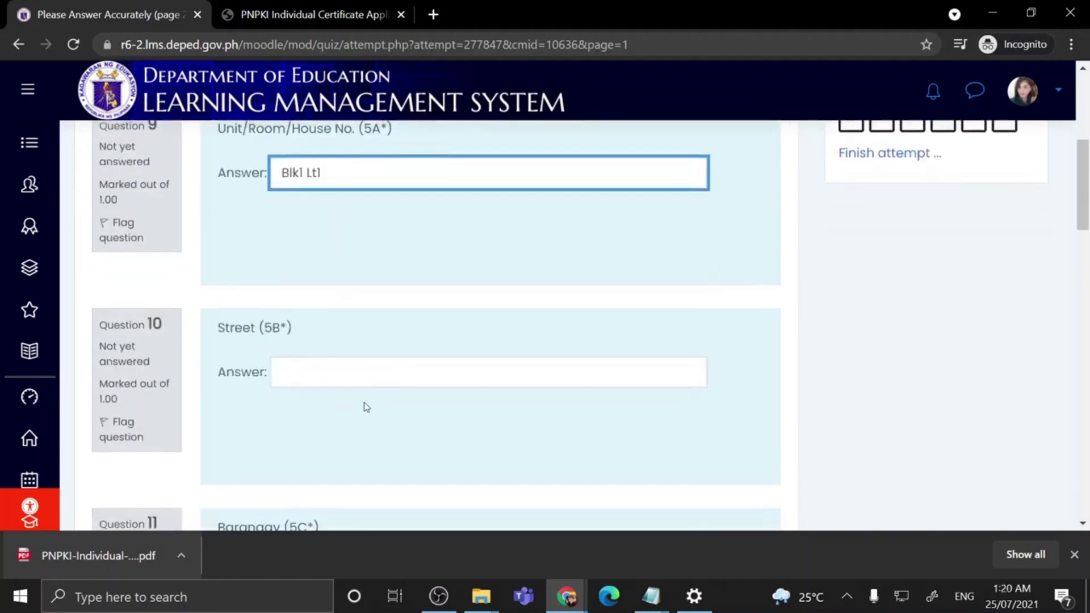
{"action": "left_click", "coordinate": [328, 375]}
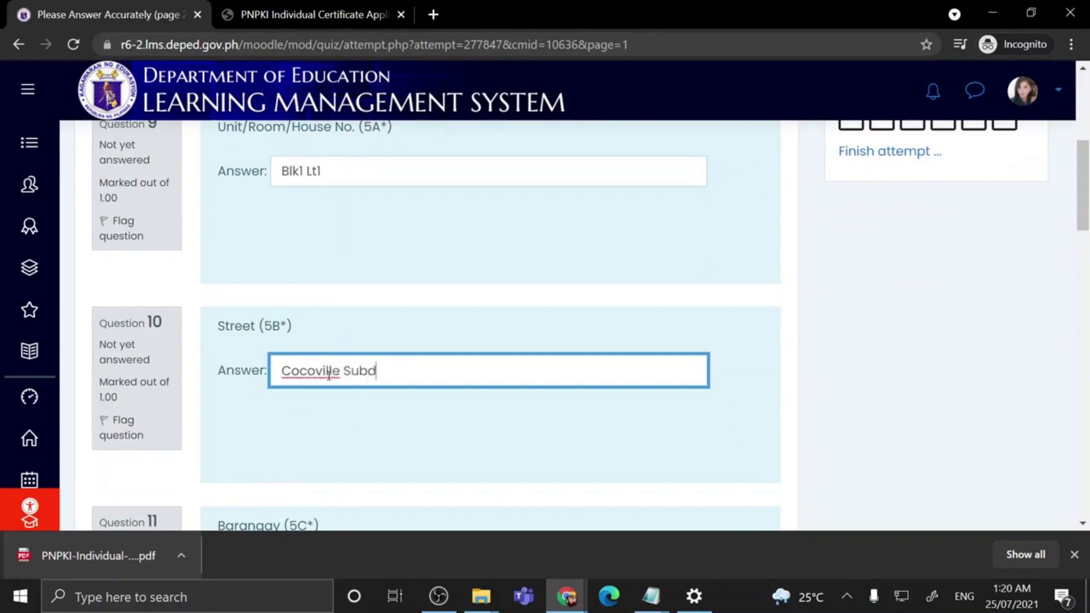
{"action": "scroll", "coordinate": [385, 389], "scroll_direction": "down", "scroll_amount": 3}
{"action": "left_click", "coordinate": [332, 334]}
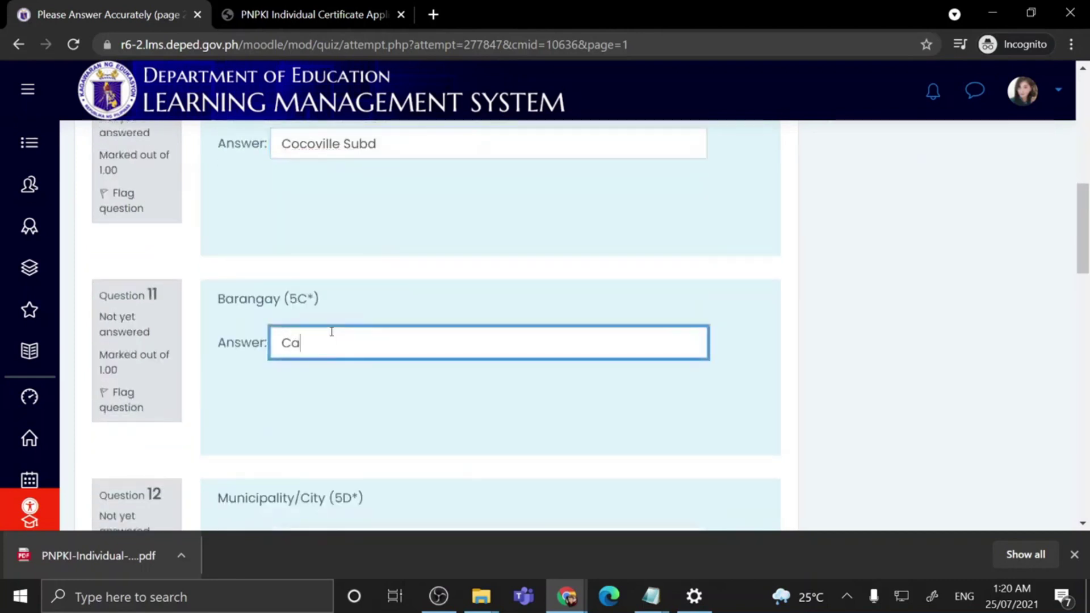
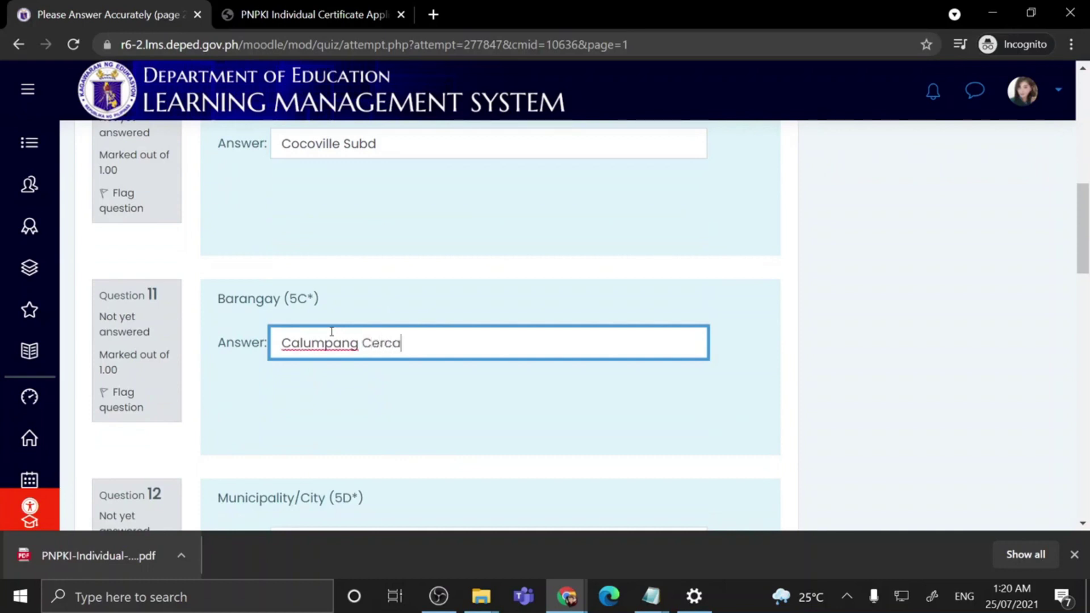
Step: Enter the municipality/city, province, zip code and the applicant's mobile number
{"action": "scroll", "coordinate": [335, 346], "scroll_direction": "down", "scroll_amount": 2}
{"action": "left_click", "coordinate": [347, 313]}
{"action": "scroll", "coordinate": [317, 398], "scroll_direction": "down", "scroll_amount": 2}
{"action": "left_click", "coordinate": [327, 279]}
{"action": "left_click", "coordinate": [389, 497]}
{"action": "type", "text": "4122"}
{"action": "scroll", "coordinate": [397, 483], "scroll_direction": "down", "scroll_amount": 2}
{"action": "left_click", "coordinate": [314, 467]}
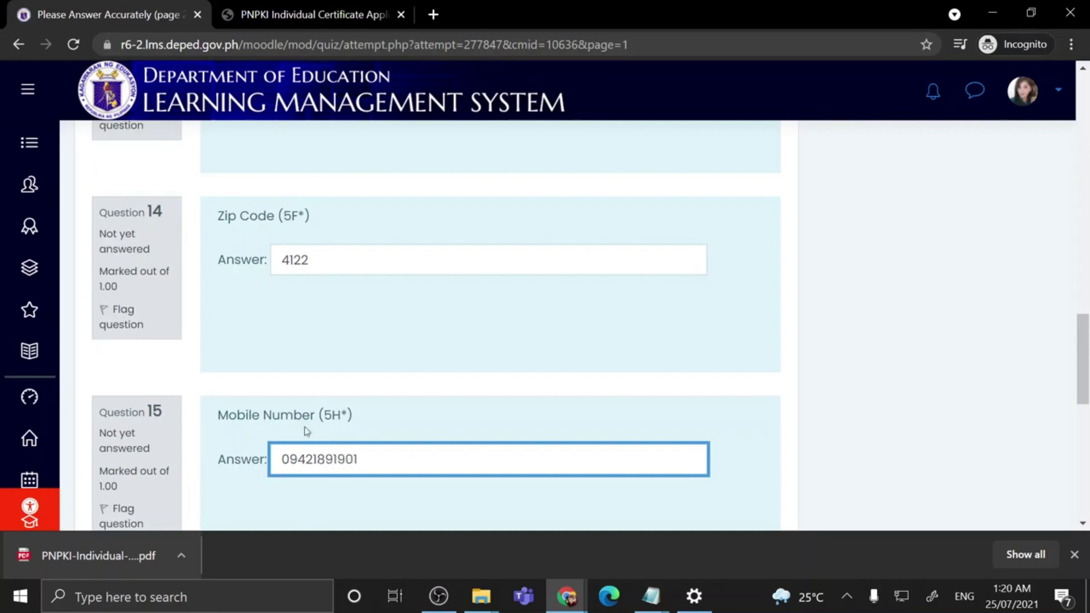
{"action": "scroll", "coordinate": [295, 398], "scroll_direction": "down", "scroll_amount": 3}
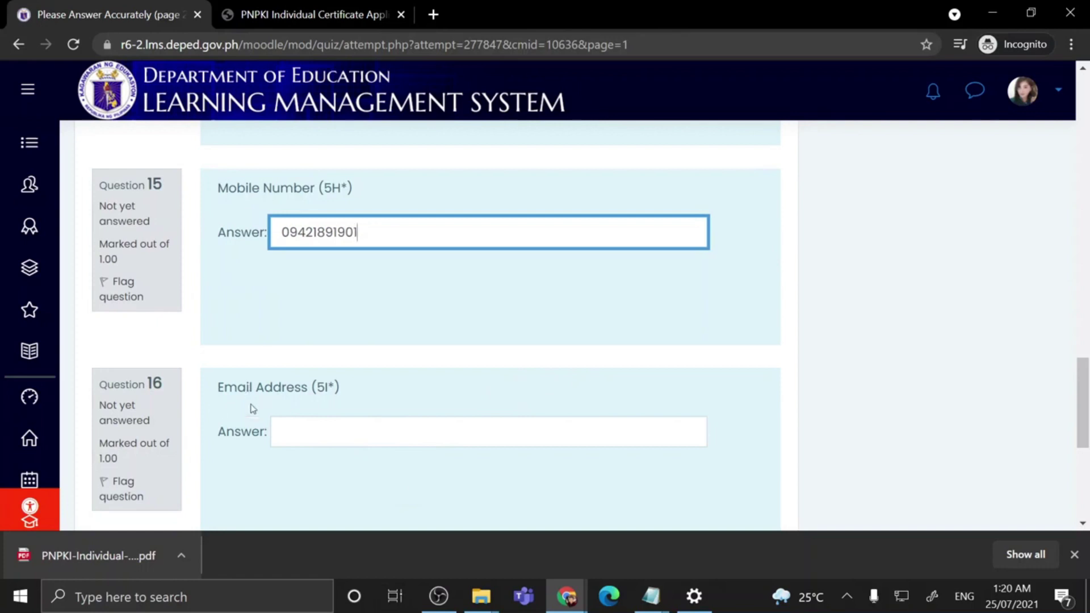
{"action": "scroll", "coordinate": [302, 408], "scroll_direction": "down", "scroll_amount": 2}
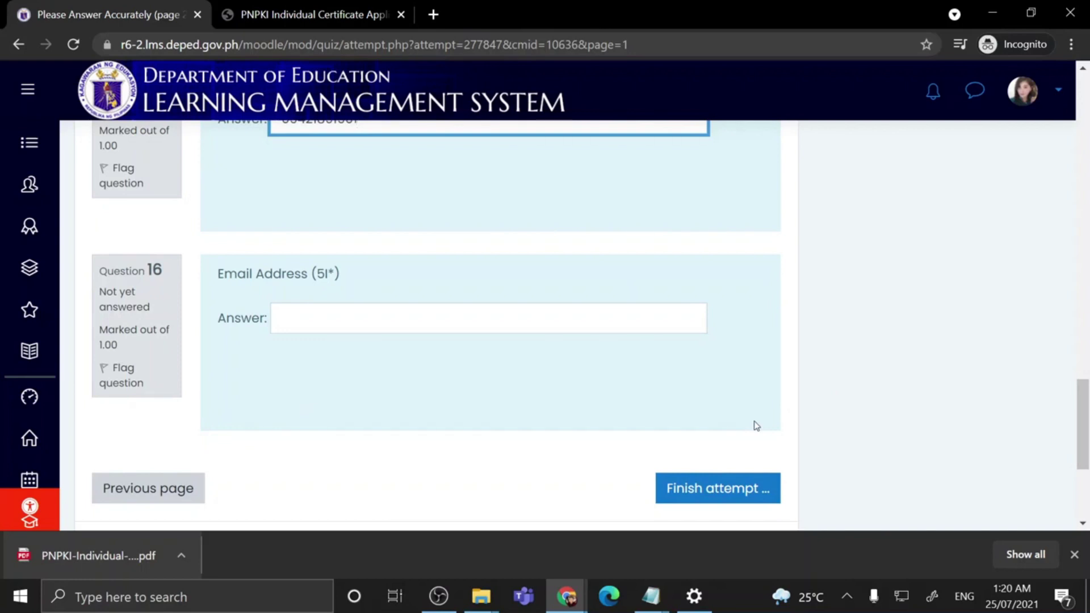
Step: Finish the first attempt and confirm 'Submit all and finish' so Attempt 1 shows Finished
{"action": "left_click", "coordinate": [698, 492]}
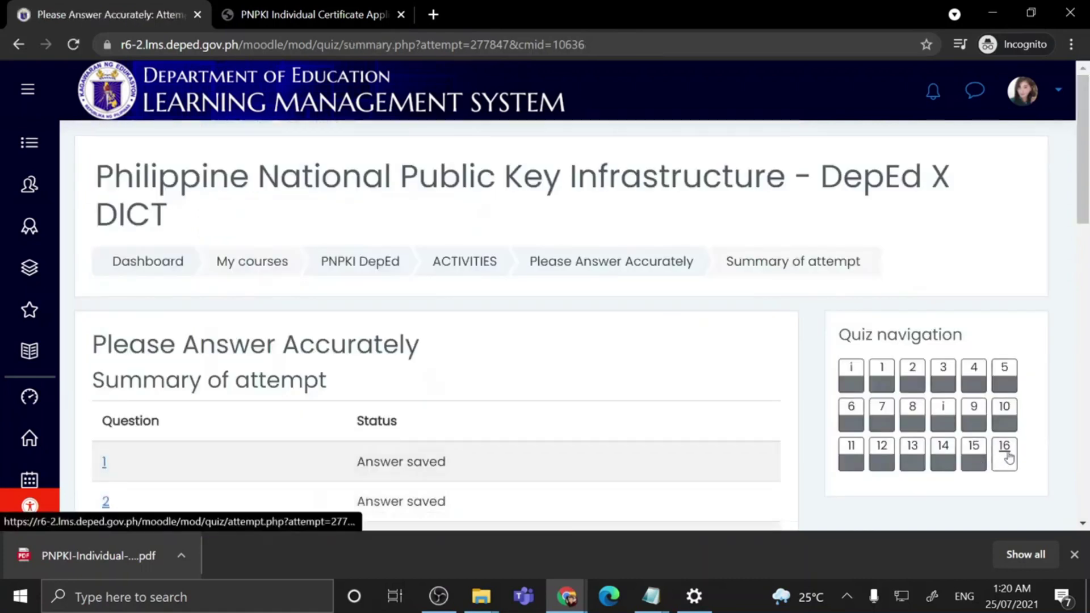
{"action": "scroll", "coordinate": [591, 435], "scroll_direction": "down", "scroll_amount": 12}
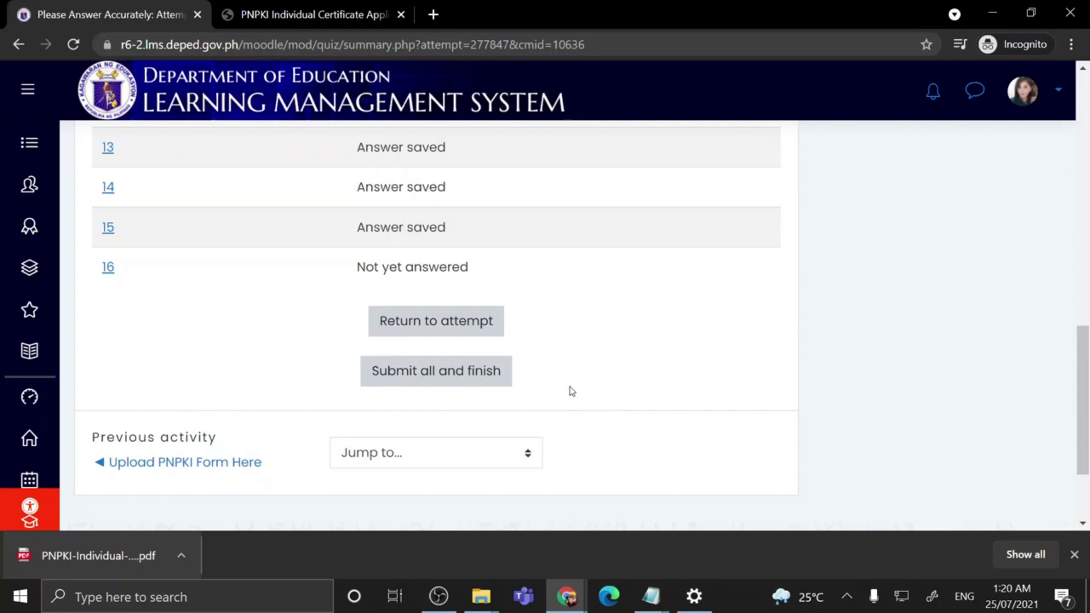
{"action": "scroll", "coordinate": [499, 407], "scroll_direction": "up", "scroll_amount": 8}
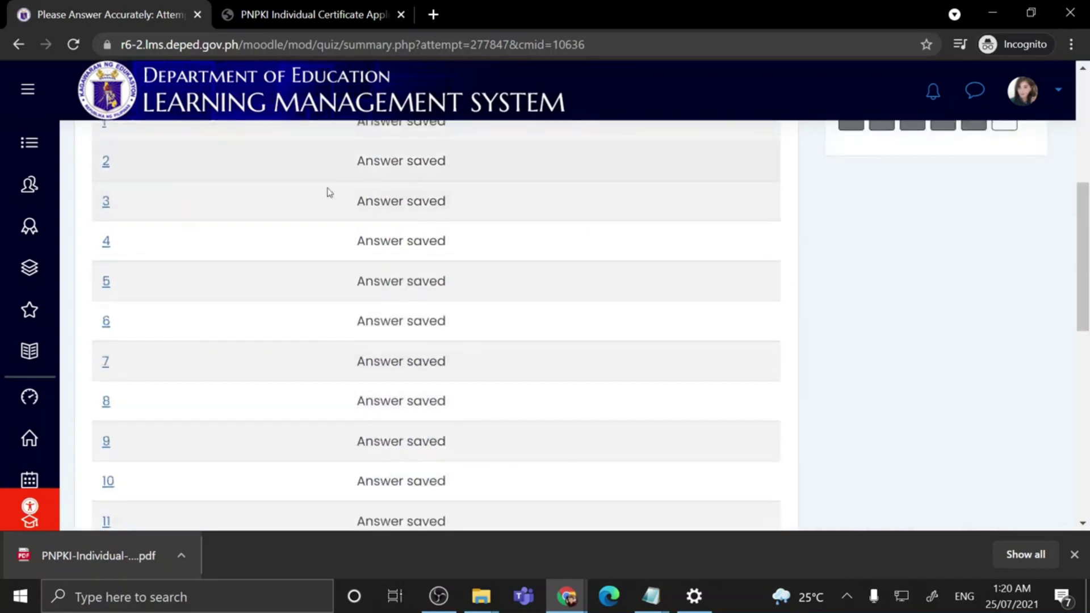
{"action": "scroll", "coordinate": [678, 394], "scroll_direction": "down", "scroll_amount": 8}
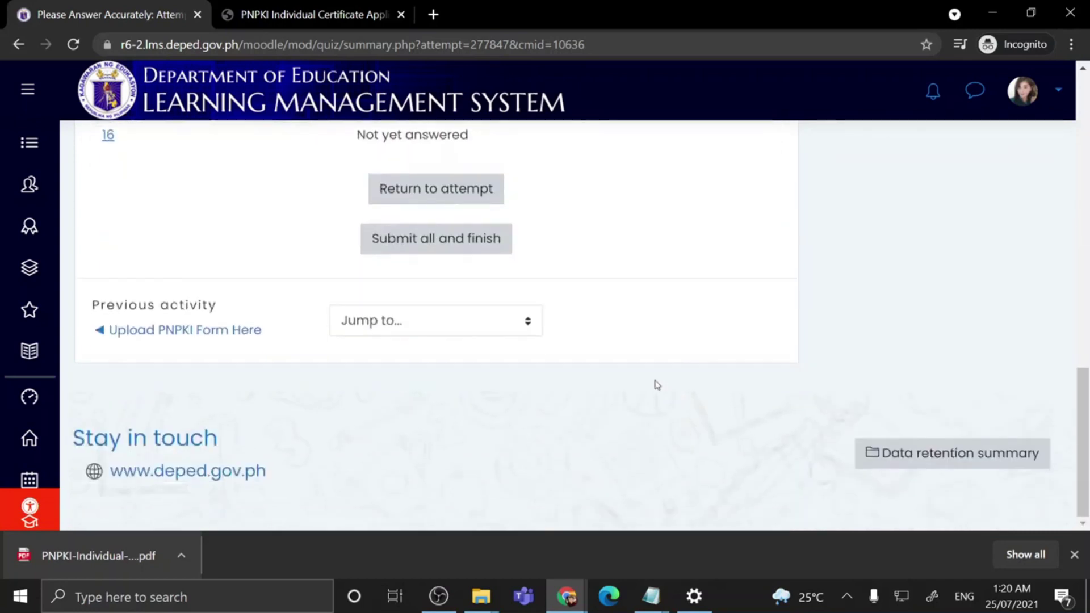
{"action": "left_click", "coordinate": [452, 241]}
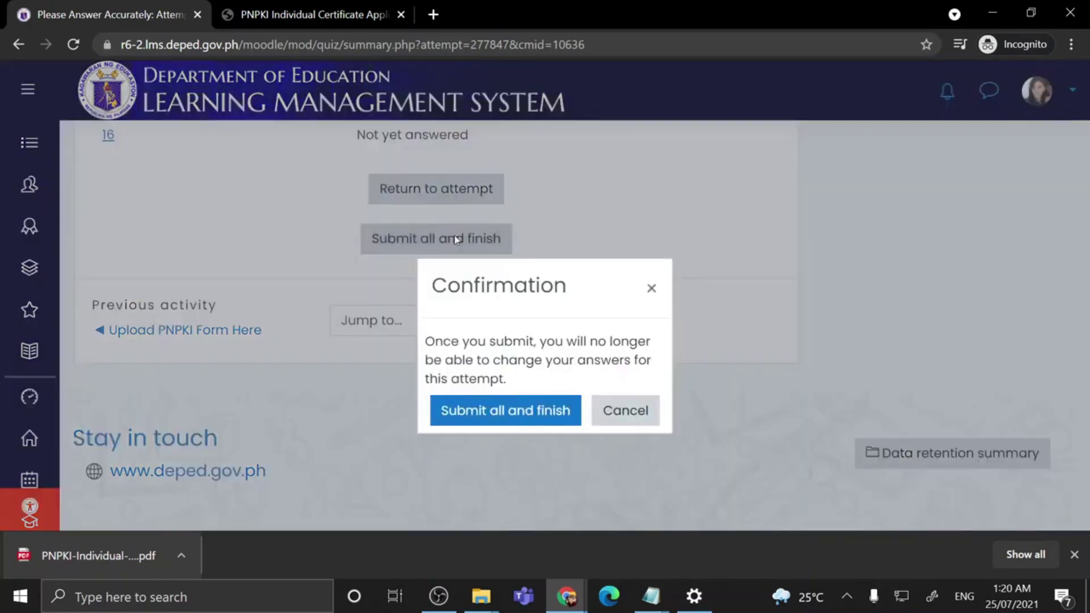
{"action": "left_click", "coordinate": [527, 410]}
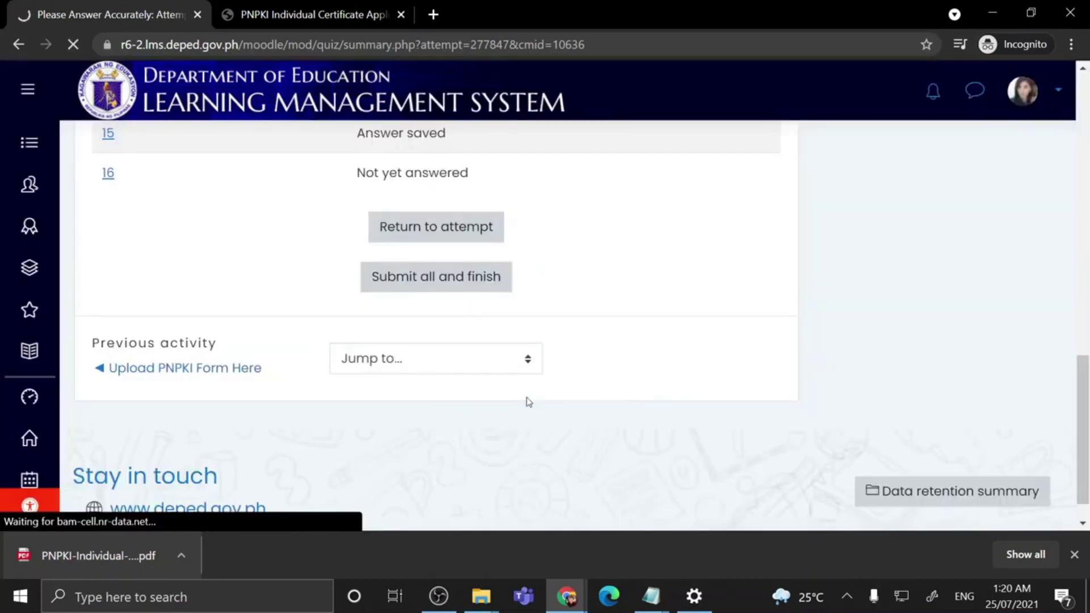
{"action": "scroll", "coordinate": [528, 400], "scroll_direction": "down", "scroll_amount": 5}
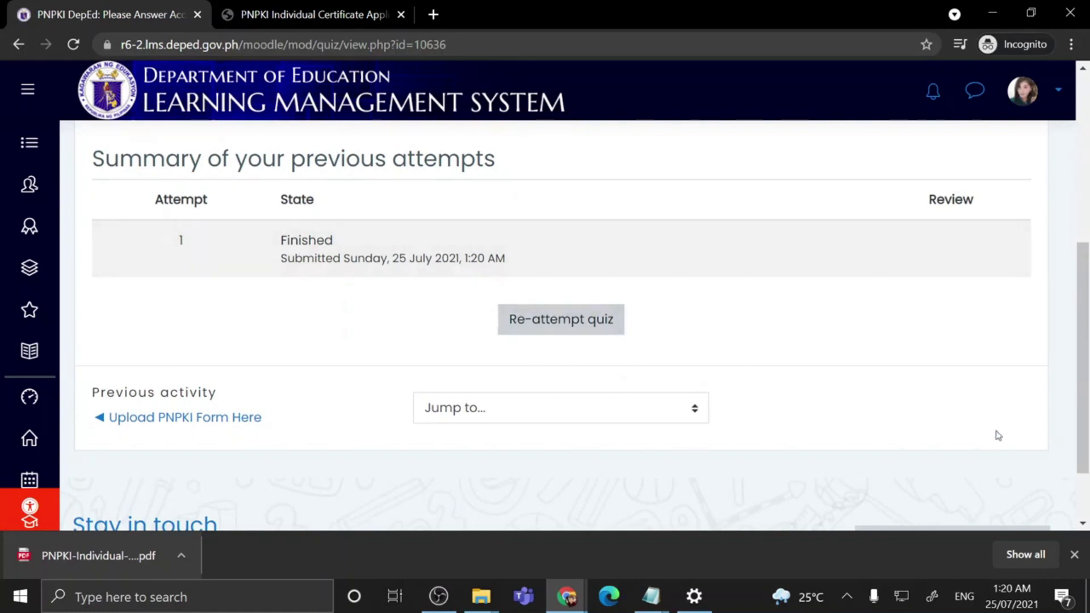
{"action": "scroll", "coordinate": [496, 397], "scroll_direction": "up", "scroll_amount": 6}
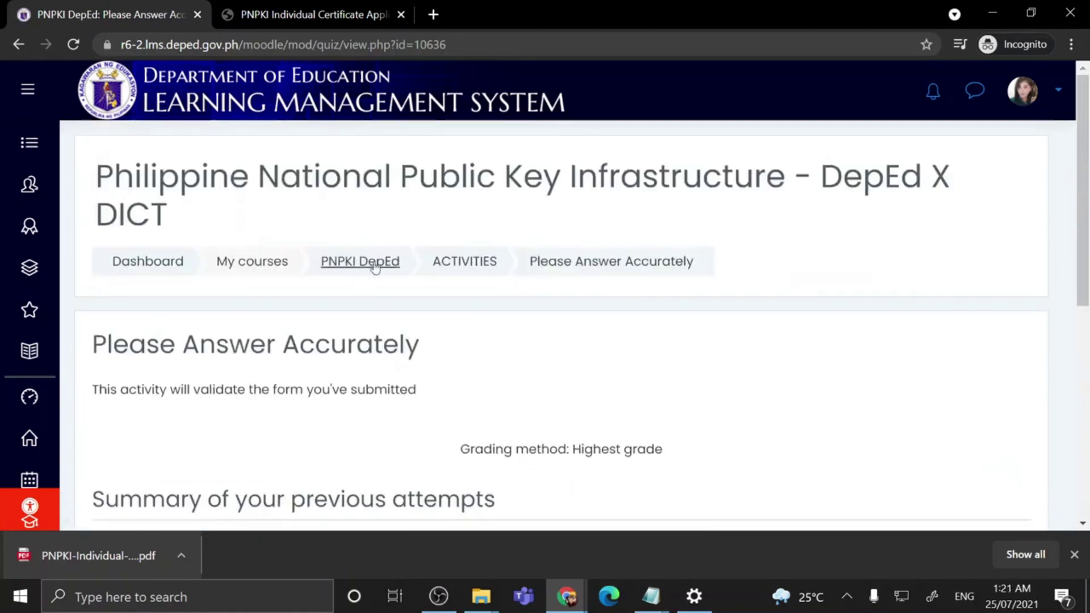
{"action": "left_click", "coordinate": [472, 266]}
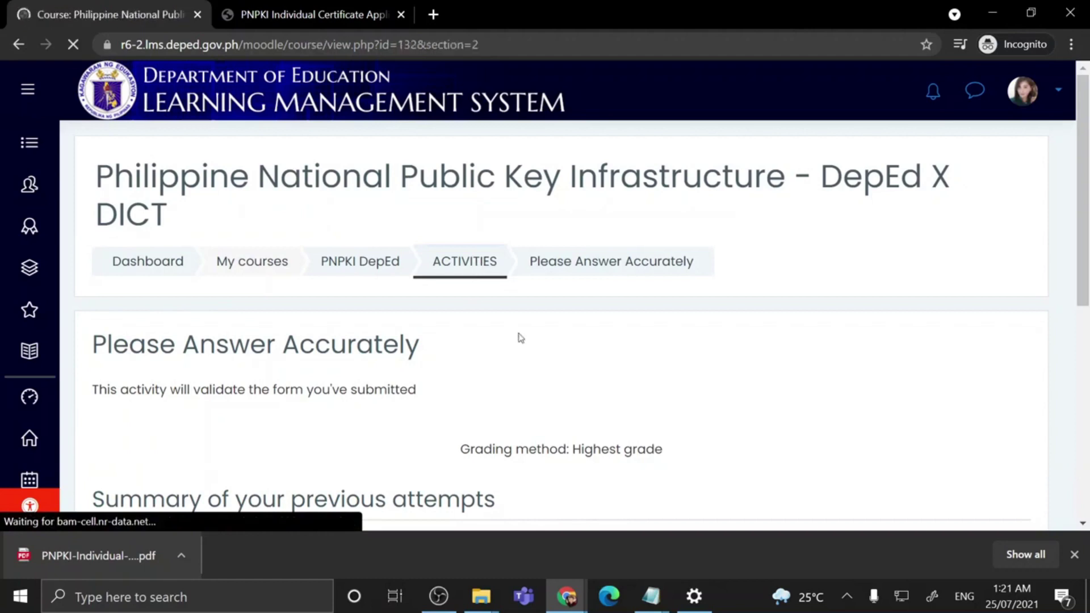
{"action": "scroll", "coordinate": [640, 374], "scroll_direction": "down", "scroll_amount": 5}
{"action": "scroll", "coordinate": [639, 375], "scroll_direction": "down", "scroll_amount": 15}
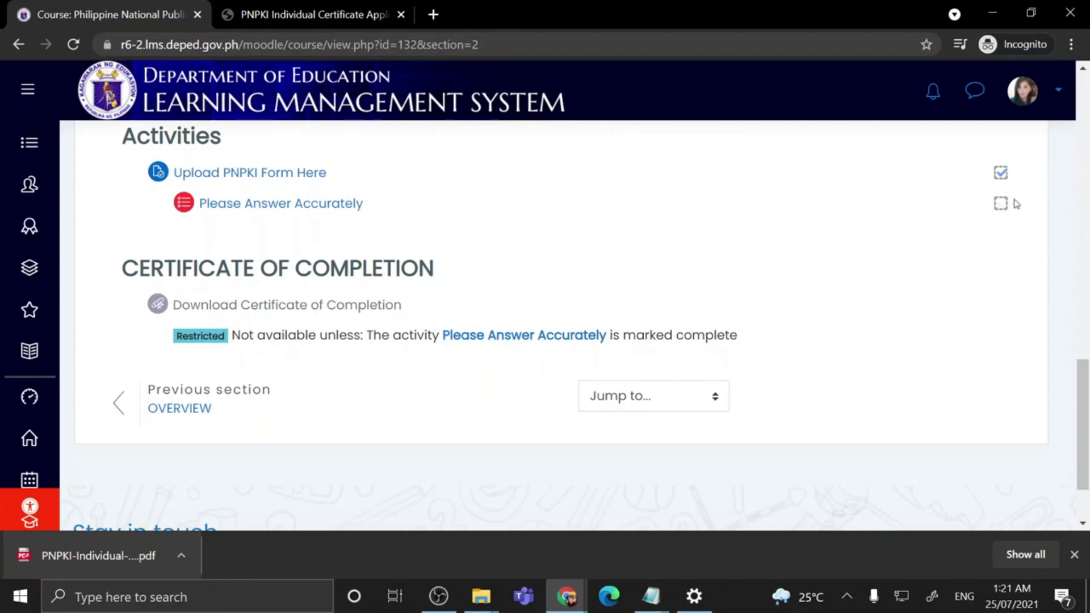
{"action": "left_click", "coordinate": [313, 213]}
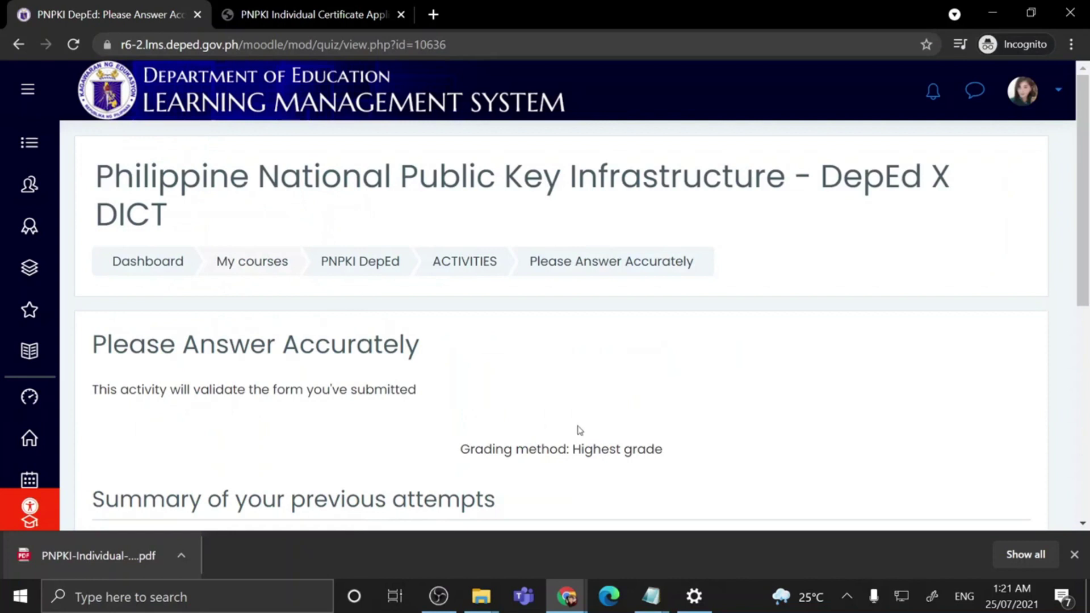
{"action": "scroll", "coordinate": [582, 424], "scroll_direction": "down", "scroll_amount": 2}
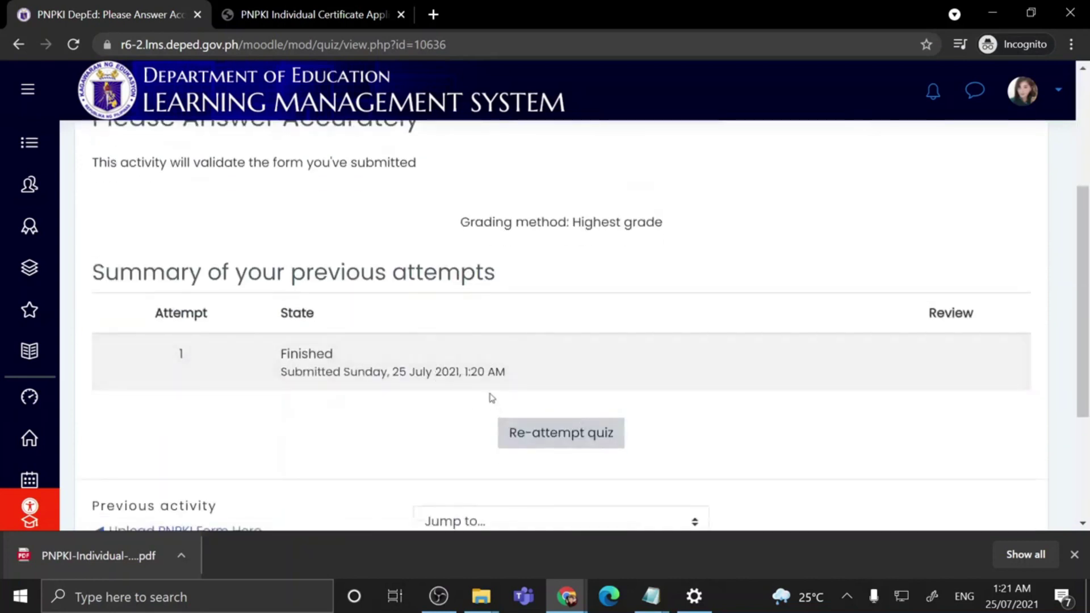
Step: Re-attempt the quiz and enter the applicant's e-mail address in question 16
{"action": "left_click", "coordinate": [582, 442]}
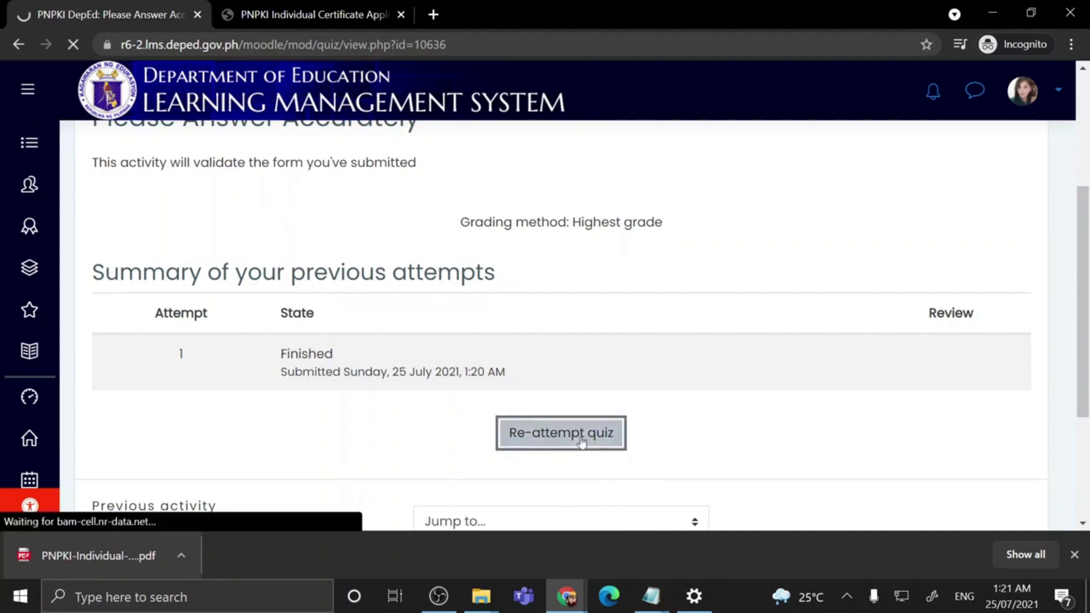
{"action": "scroll", "coordinate": [871, 372], "scroll_direction": "down", "scroll_amount": 2}
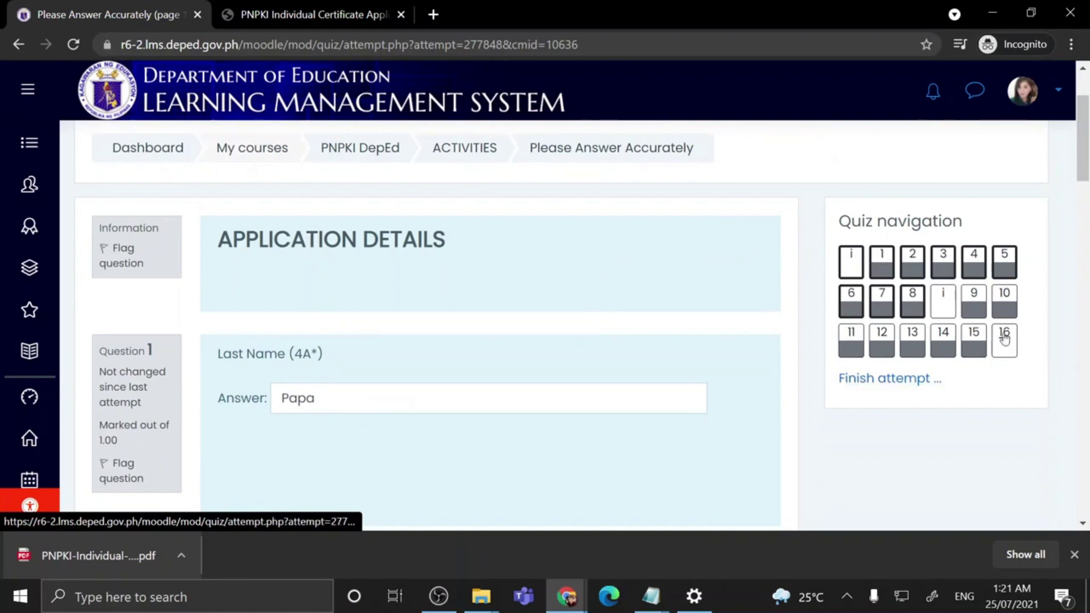
{"action": "scroll", "coordinate": [331, 340], "scroll_direction": "down", "scroll_amount": 2}
{"action": "left_click", "coordinate": [1004, 226]}
{"action": "scroll", "coordinate": [416, 299], "scroll_direction": "down", "scroll_amount": 15}
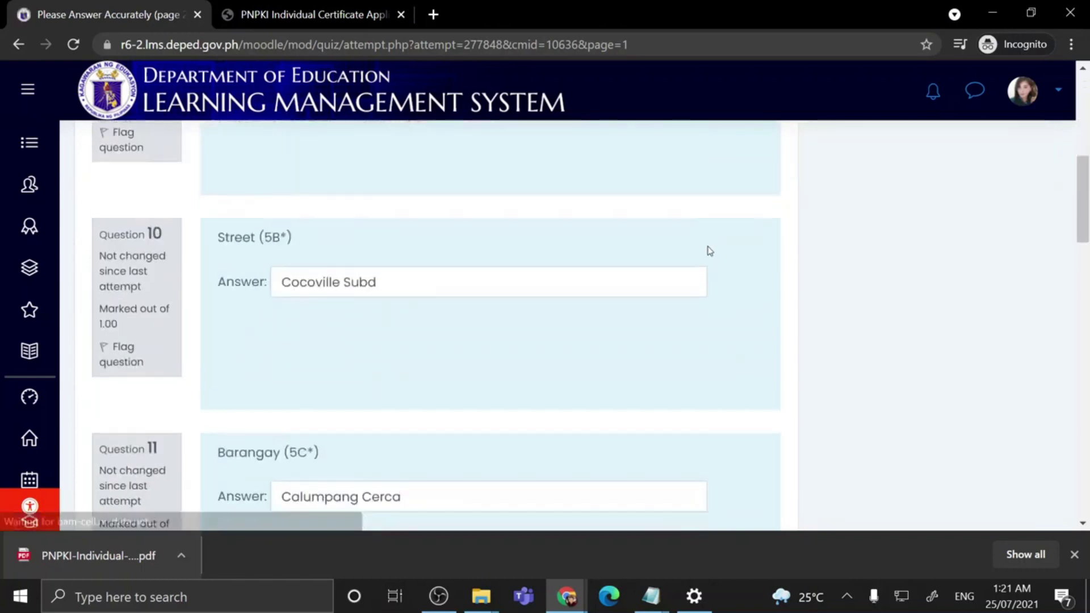
{"action": "scroll", "coordinate": [370, 399], "scroll_direction": "down", "scroll_amount": 6}
{"action": "left_click", "coordinate": [324, 421]}
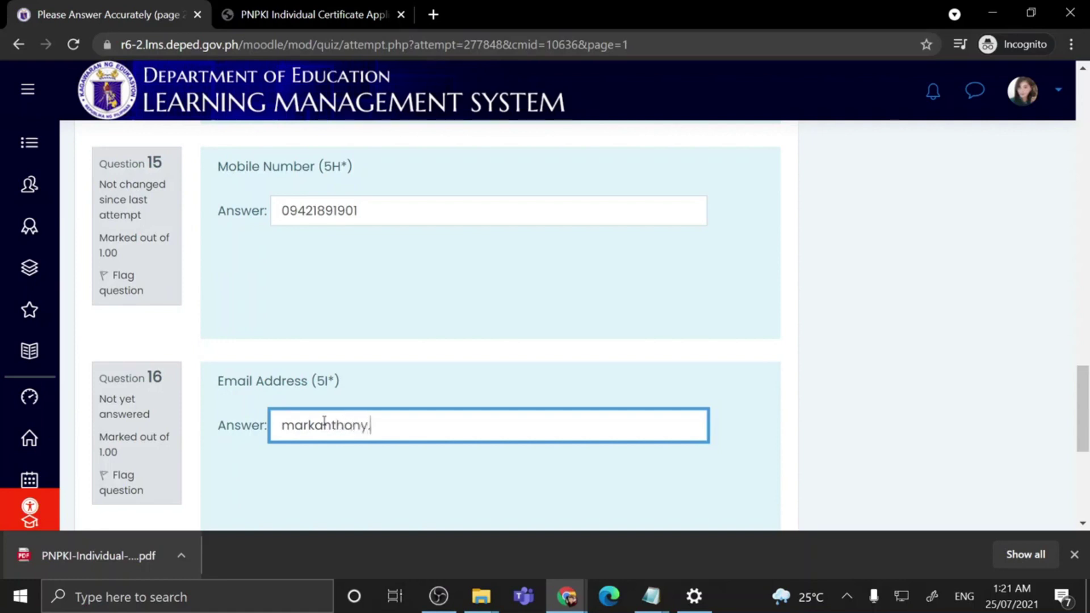
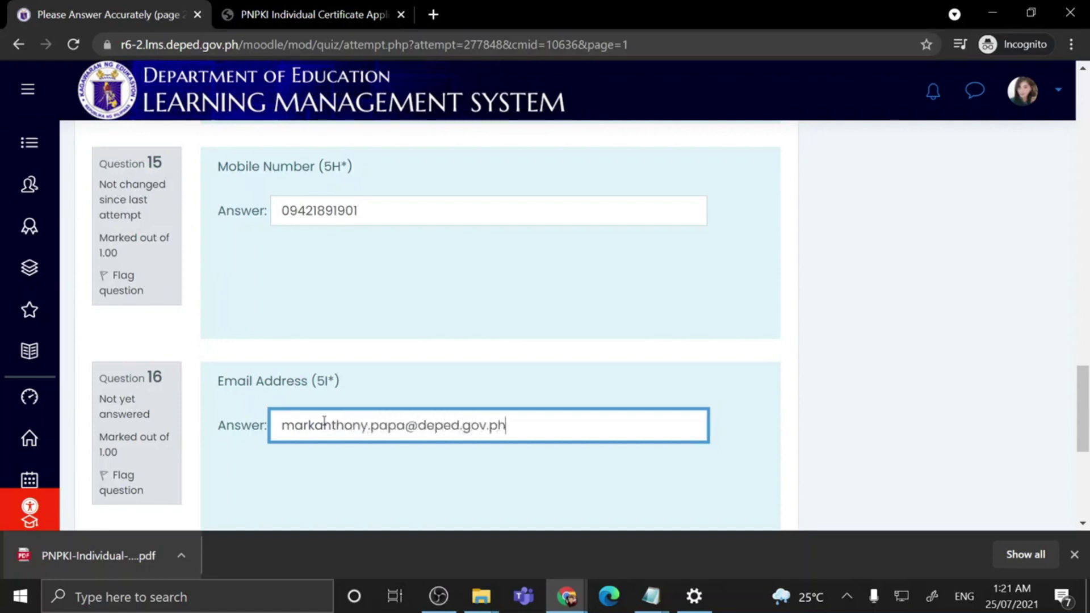
{"action": "scroll", "coordinate": [433, 418], "scroll_direction": "down", "scroll_amount": 4}
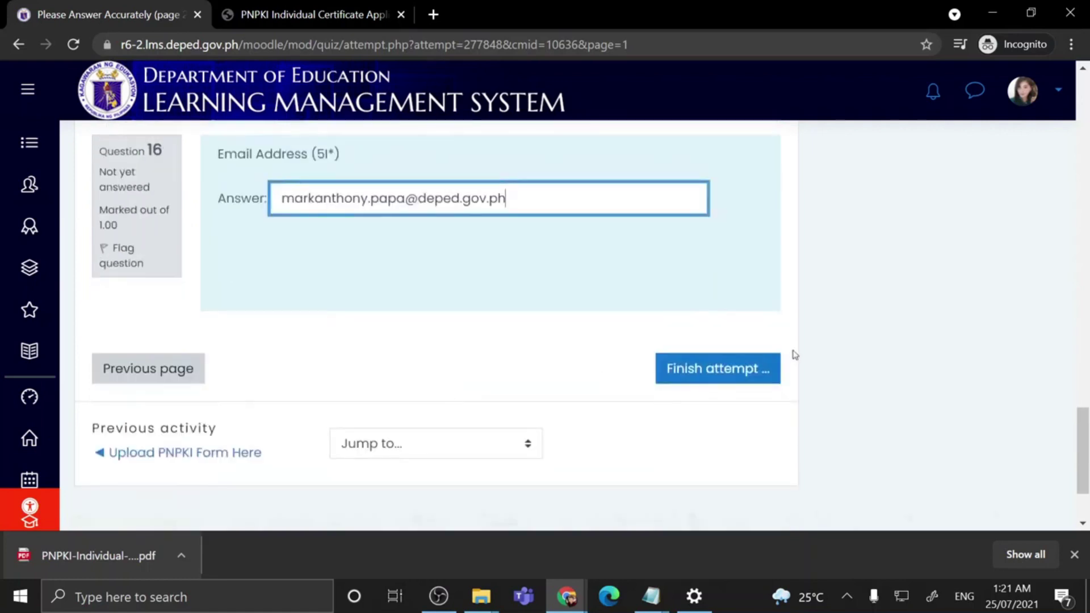
Step: Finish the second attempt and confirm 'Submit all and finish' so Attempt 2 shows Finished
{"action": "left_click", "coordinate": [713, 379]}
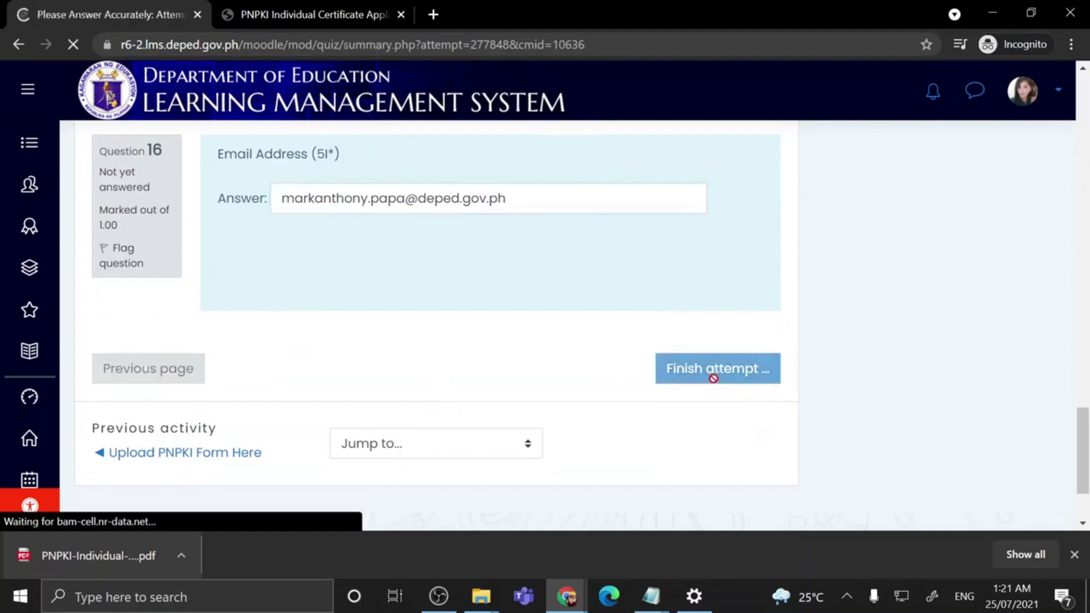
{"action": "scroll", "coordinate": [957, 450], "scroll_direction": "down", "scroll_amount": 1}
{"action": "scroll", "coordinate": [958, 450], "scroll_direction": "down", "scroll_amount": 10}
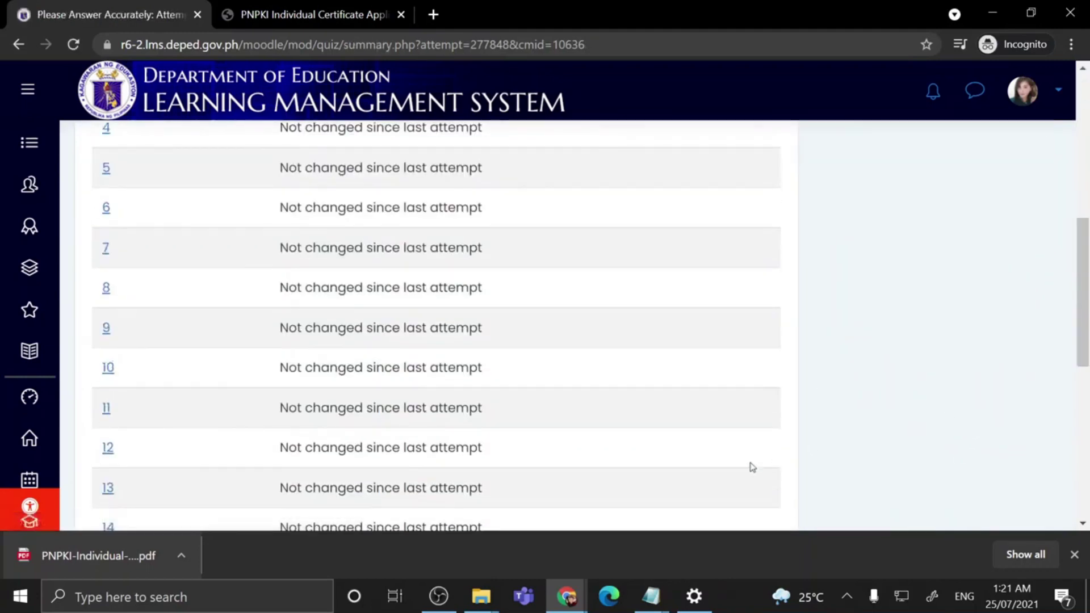
{"action": "left_click", "coordinate": [452, 241]}
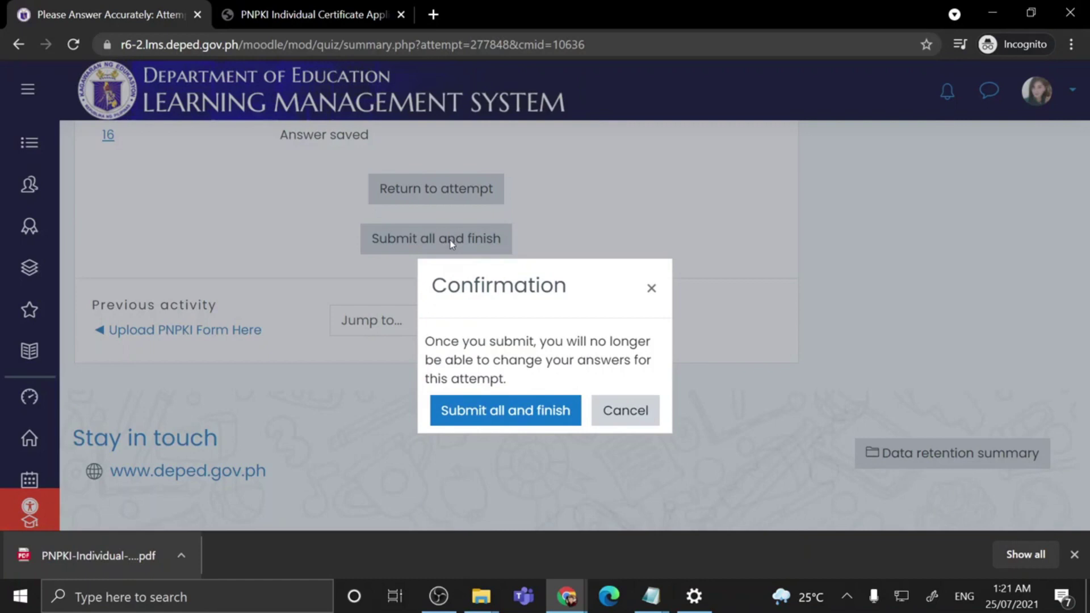
{"action": "left_click", "coordinate": [529, 417]}
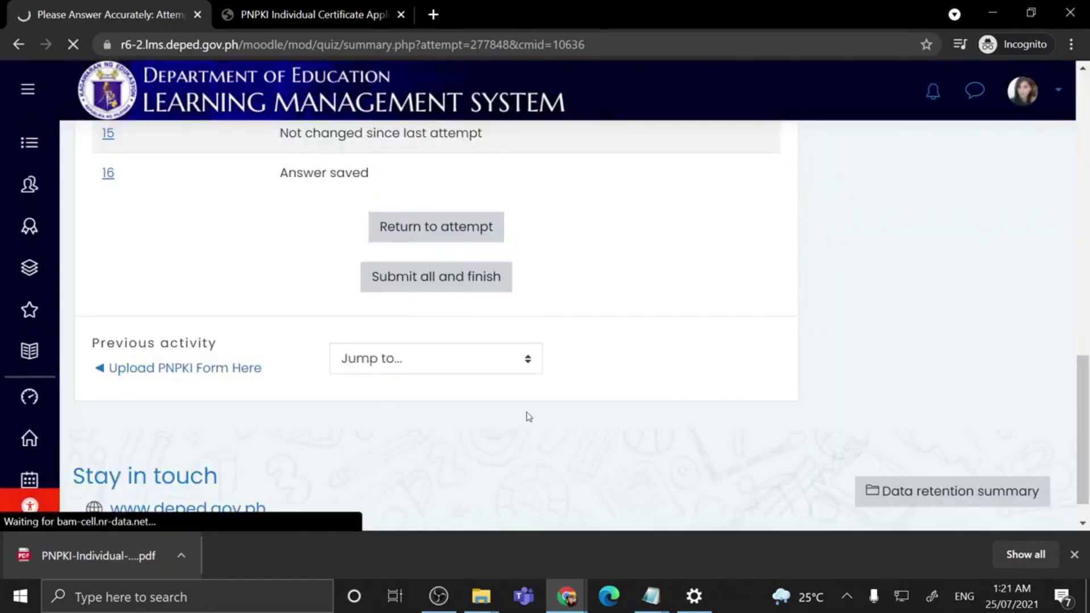
{"action": "scroll", "coordinate": [526, 416], "scroll_direction": "down", "scroll_amount": 4}
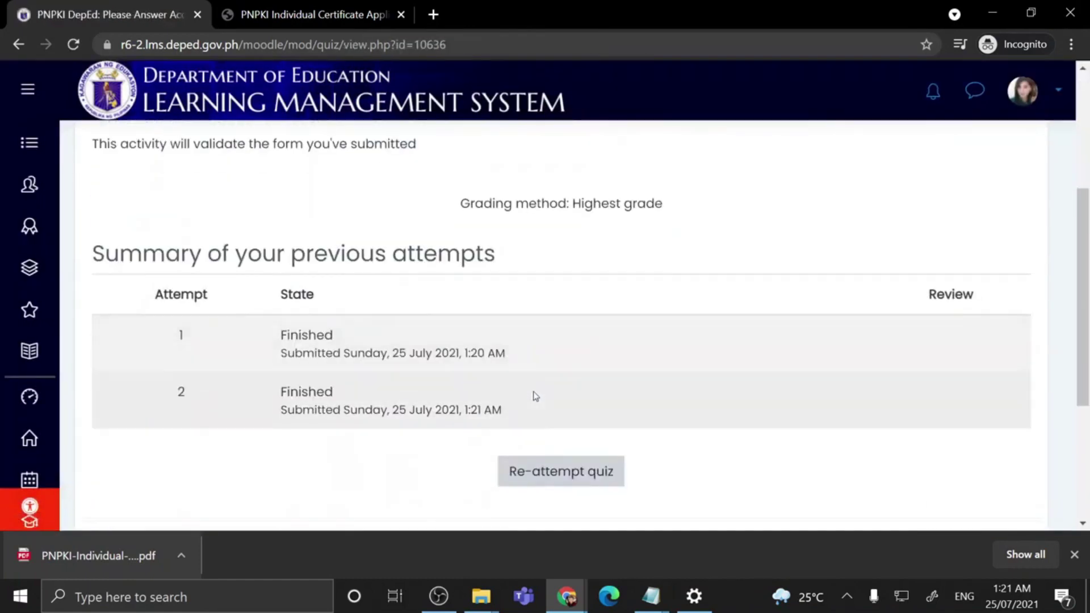
{"action": "scroll", "coordinate": [536, 395], "scroll_direction": "down", "scroll_amount": 3}
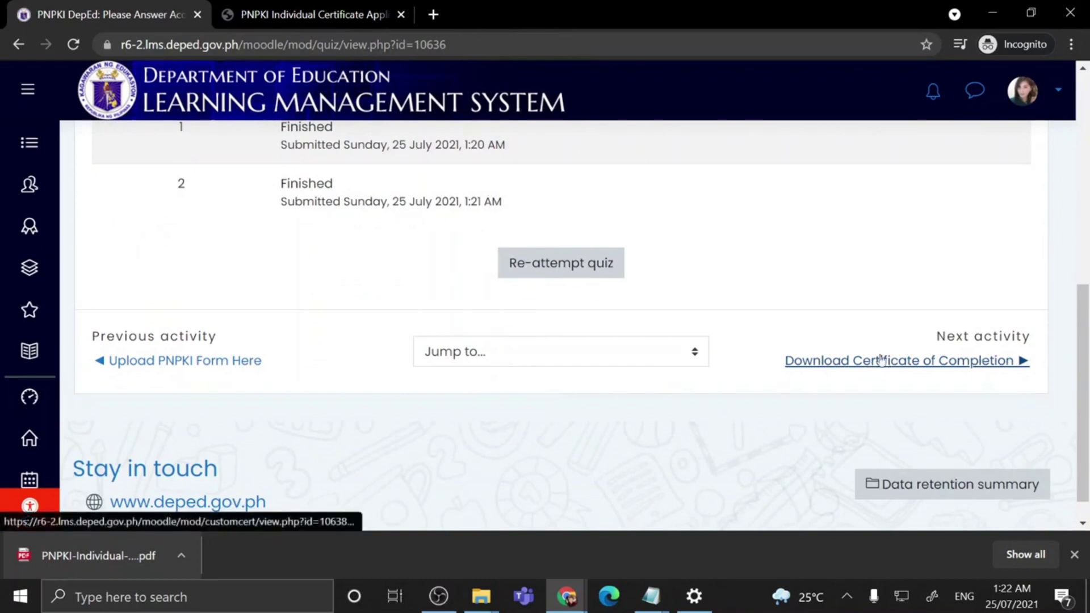
Step: Open the 'Download Certificate of Completion' activity and download the certificate PDF
{"action": "left_click", "coordinate": [921, 363]}
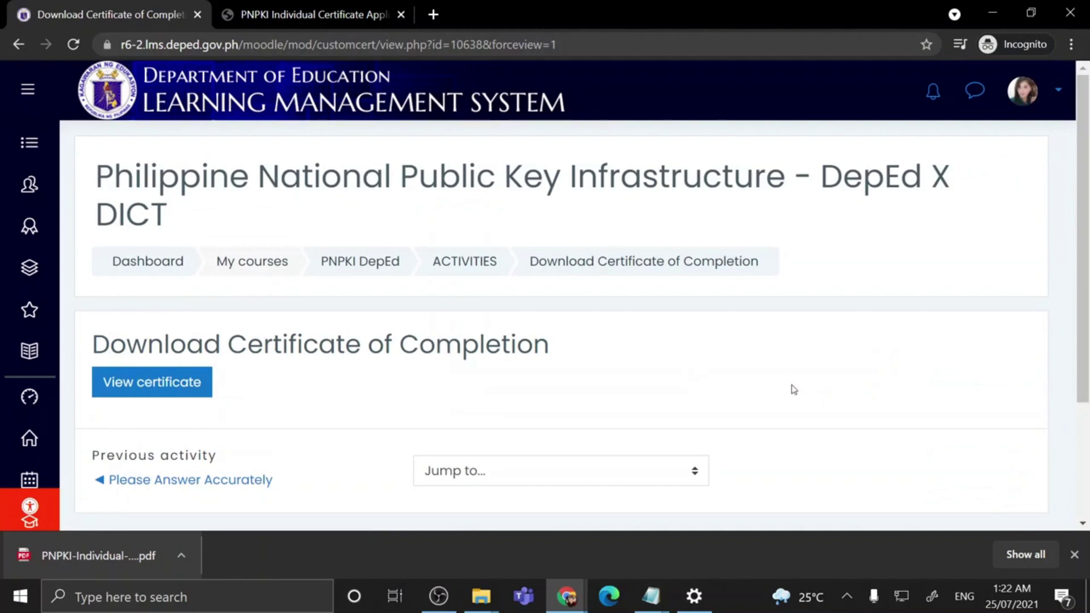
{"action": "left_click", "coordinate": [139, 390]}
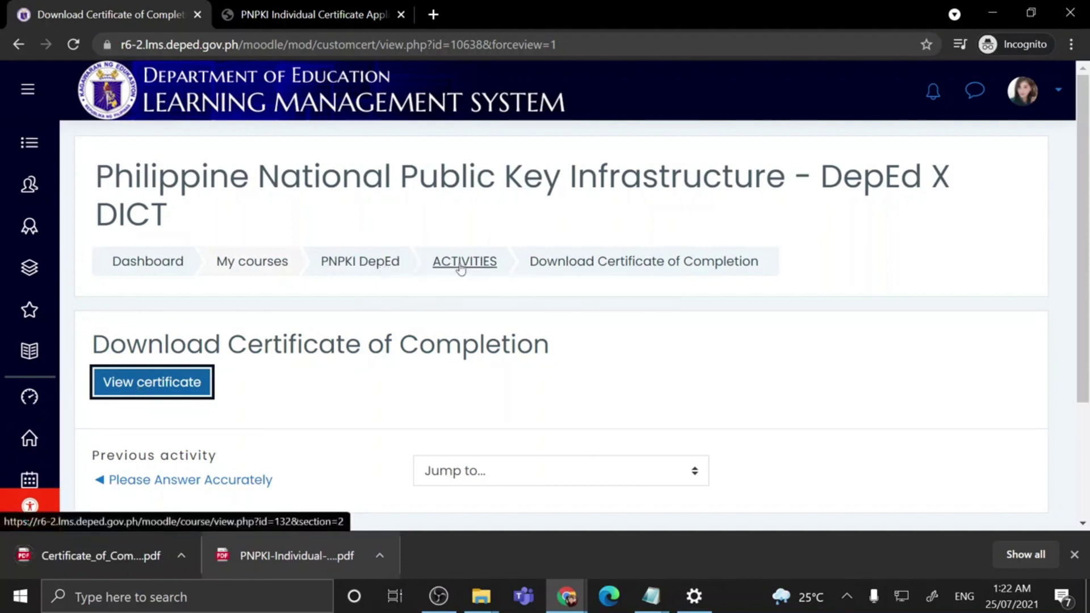
Step: Go back to the PNPKI DepEd course page and check that the ACTIVITIES tile shows 100% progress
{"action": "left_click", "coordinate": [393, 267]}
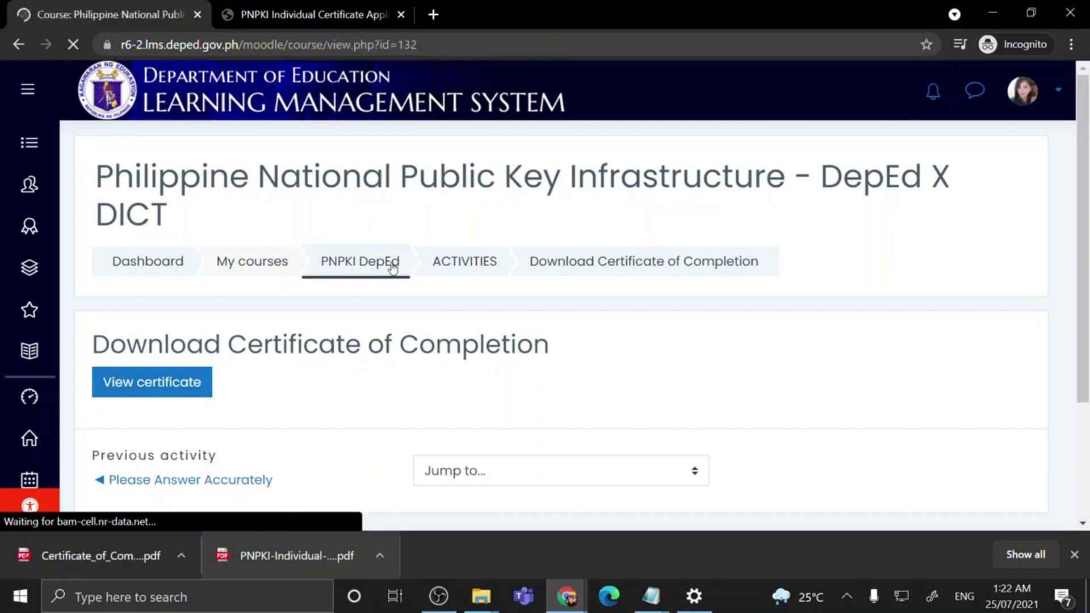
{"action": "scroll", "coordinate": [650, 453], "scroll_direction": "down", "scroll_amount": 10}
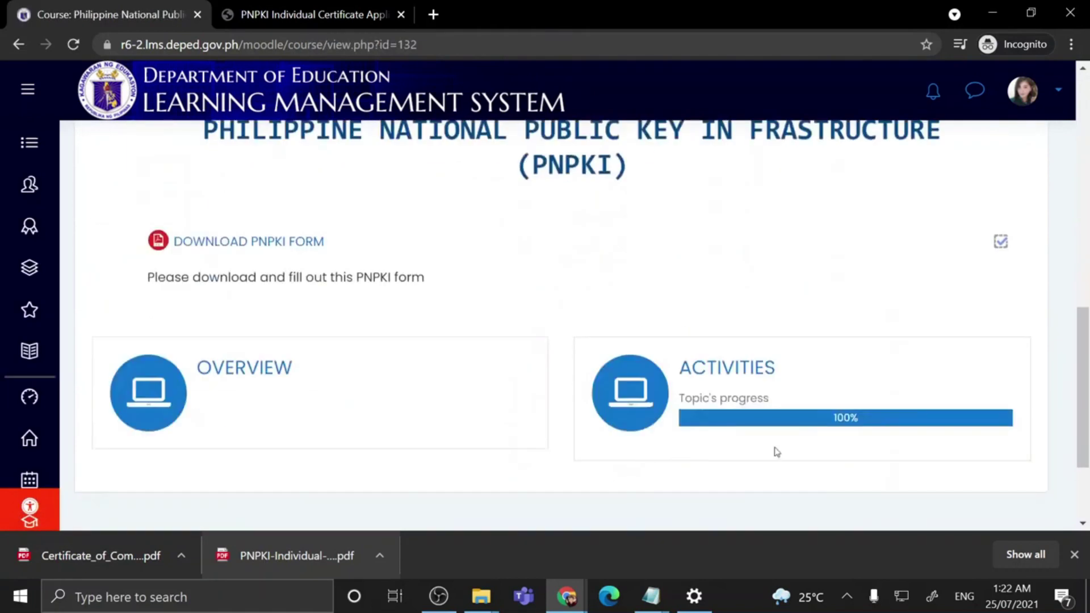
{"action": "scroll", "coordinate": [891, 452], "scroll_direction": "down", "scroll_amount": 2}
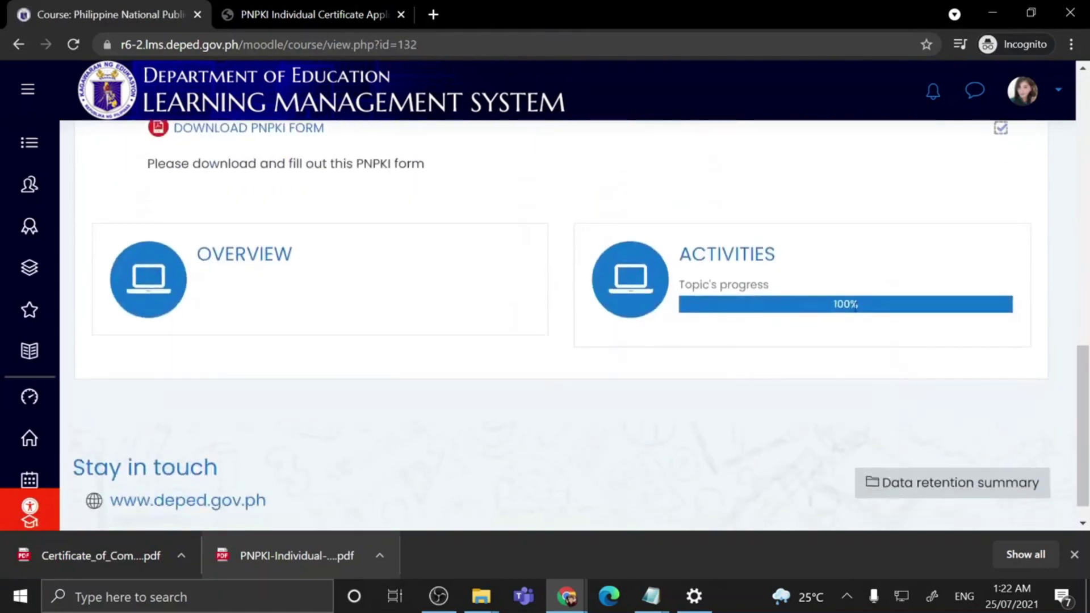
{"action": "scroll", "coordinate": [895, 315], "scroll_direction": "up", "scroll_amount": 12}
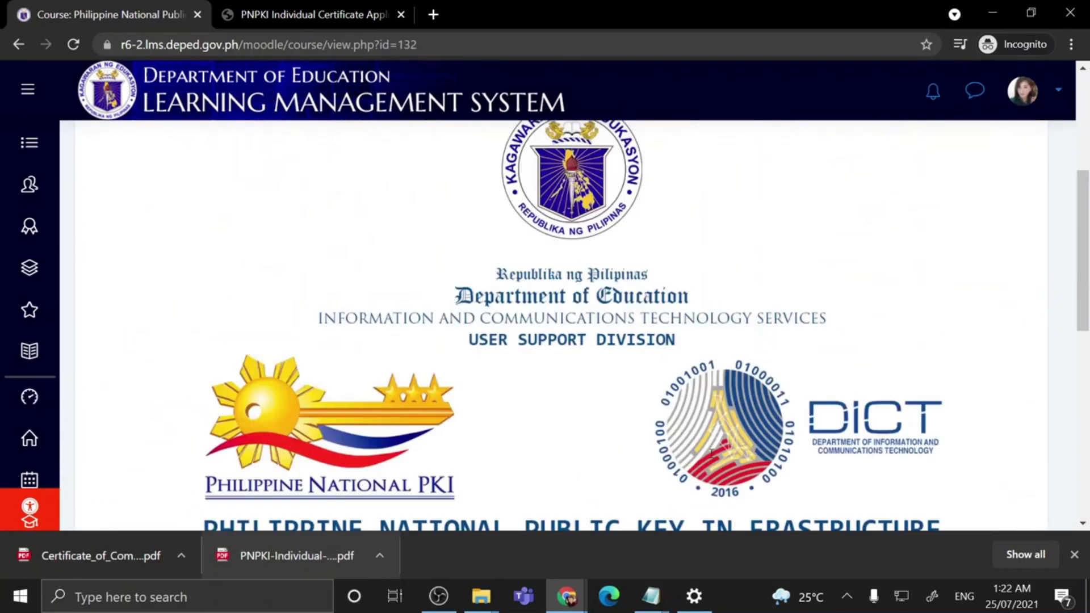